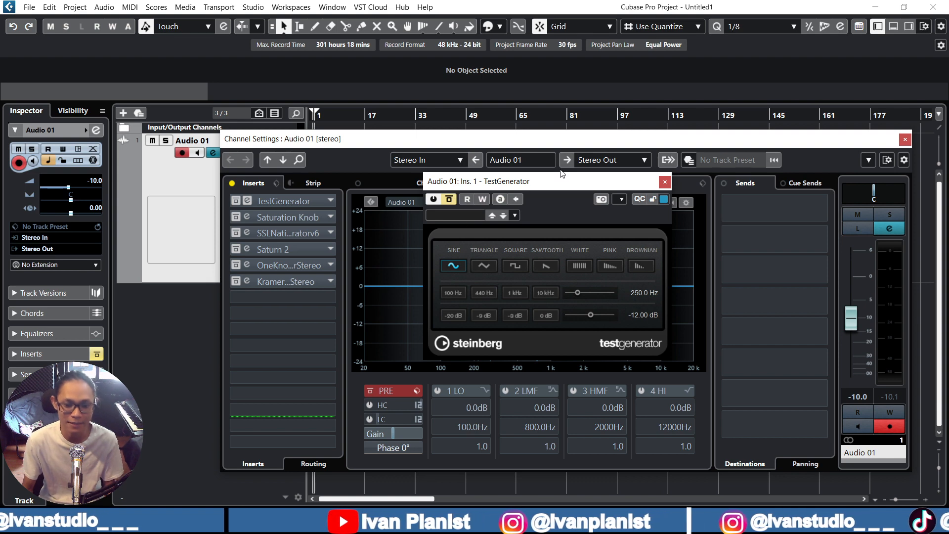
Activate the TestGenerator insert, raise its sine frequency to 659.5 Hz, and bypass the insert again.
drag(572, 186, 572, 216)
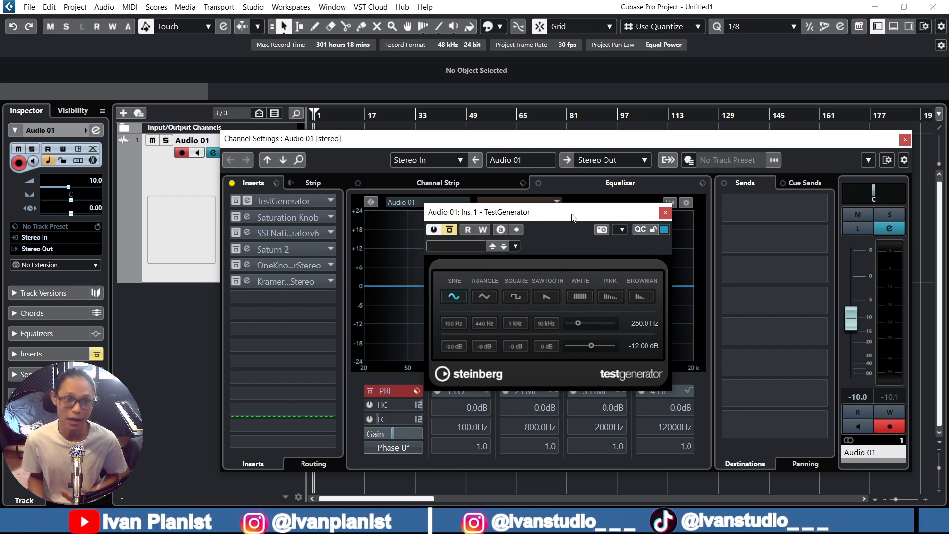
drag(572, 217, 557, 169)
click(435, 183)
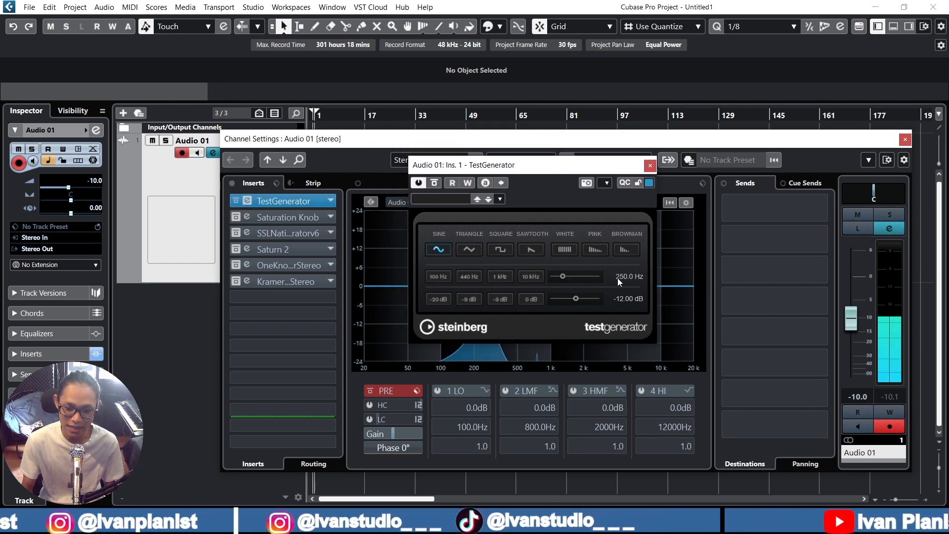
mouse_move(564, 277)
mouse_down()
mouse_move(580, 277)
mouse_move(568, 276)
mouse_up()
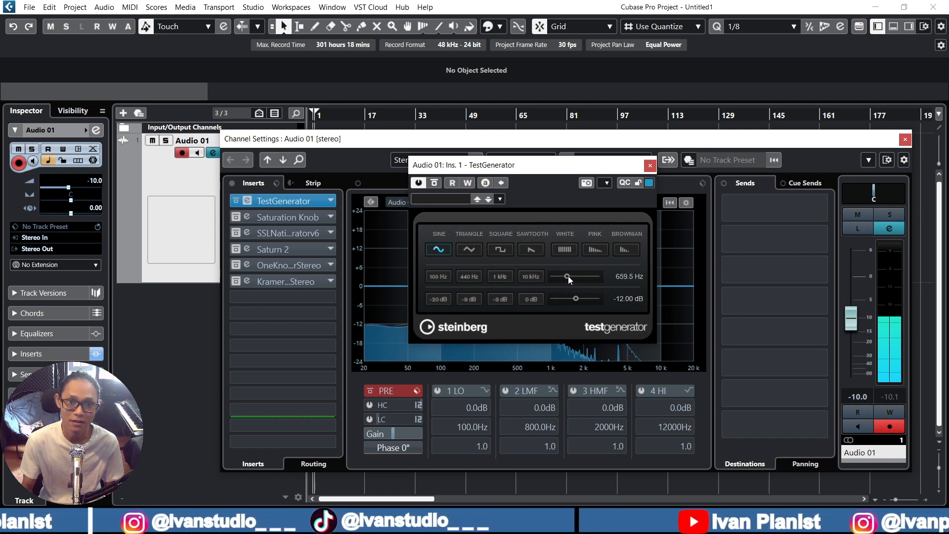
click(435, 183)
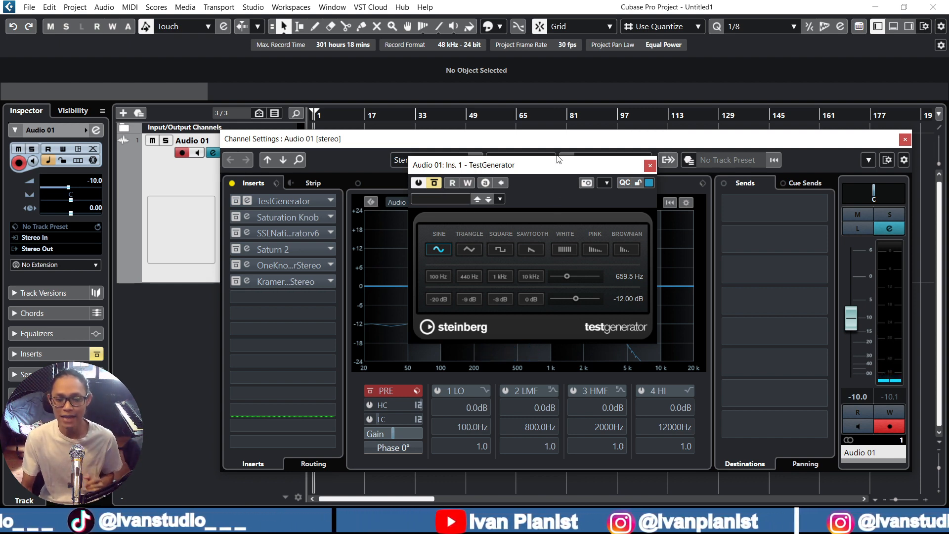
With TestGenerator clear of the EQ graph, sweep its sine tone to 1028.8 Hz, reset the spectrum peaks and bypass the insert.
drag(557, 163, 280, 143)
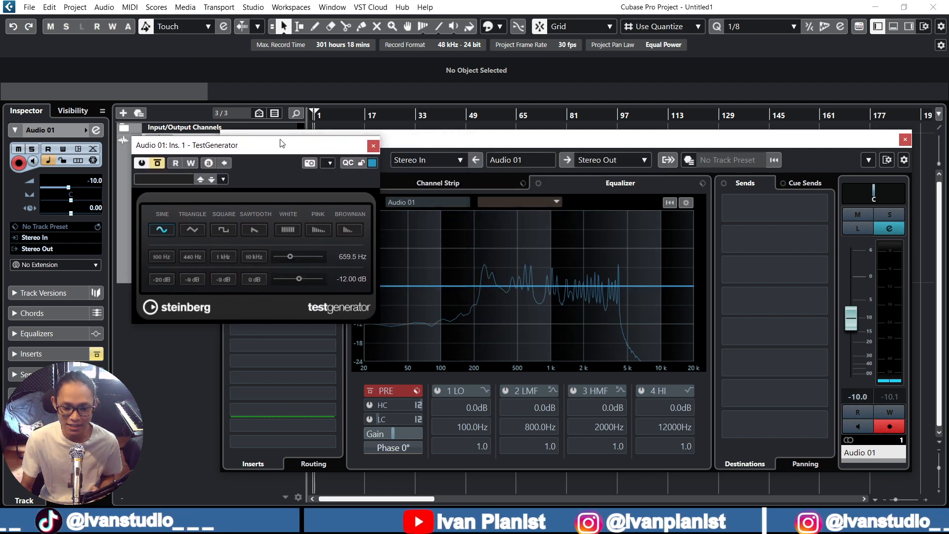
click(157, 162)
click(568, 306)
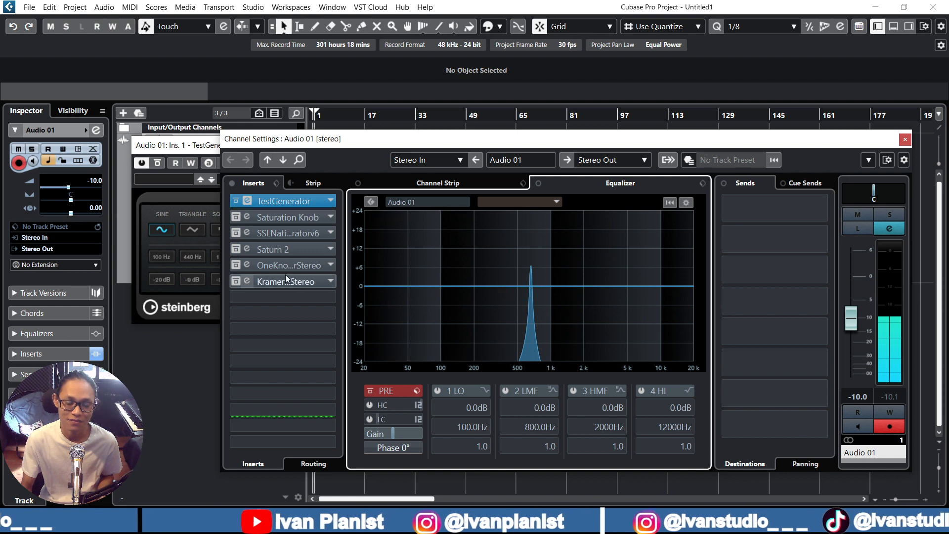
click(203, 148)
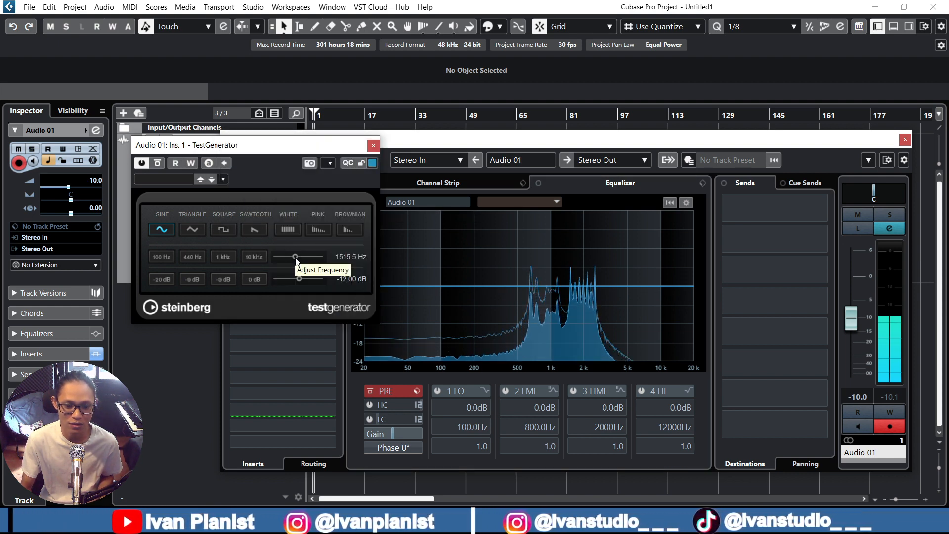
drag(292, 260, 295, 261)
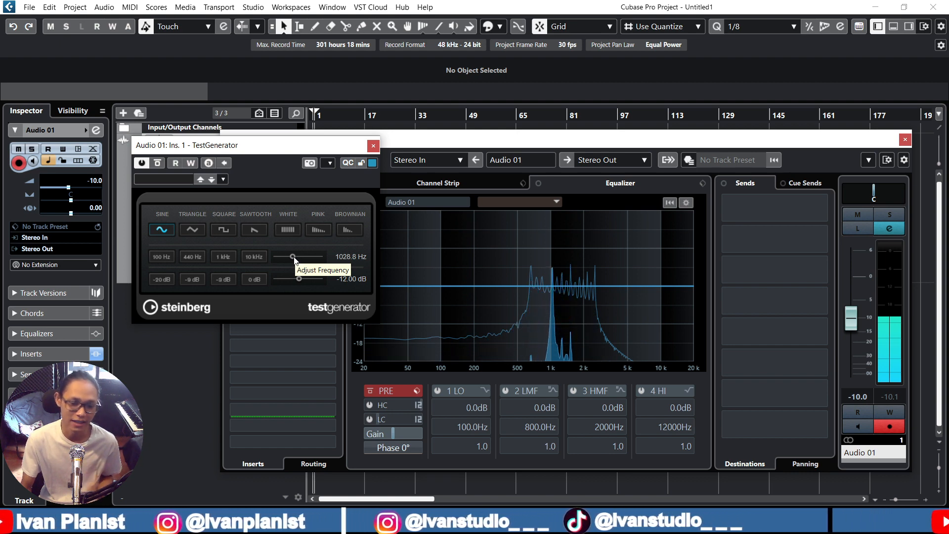
click(663, 206)
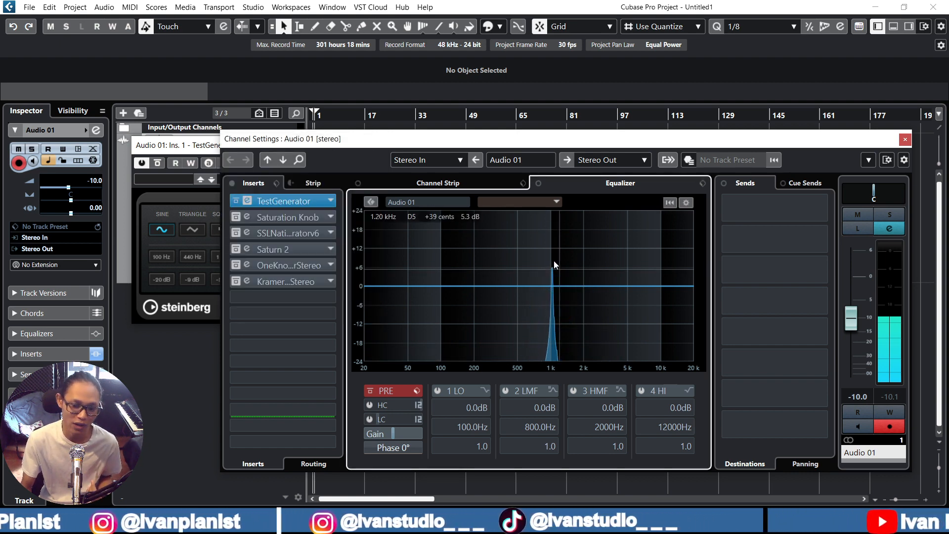
click(235, 201)
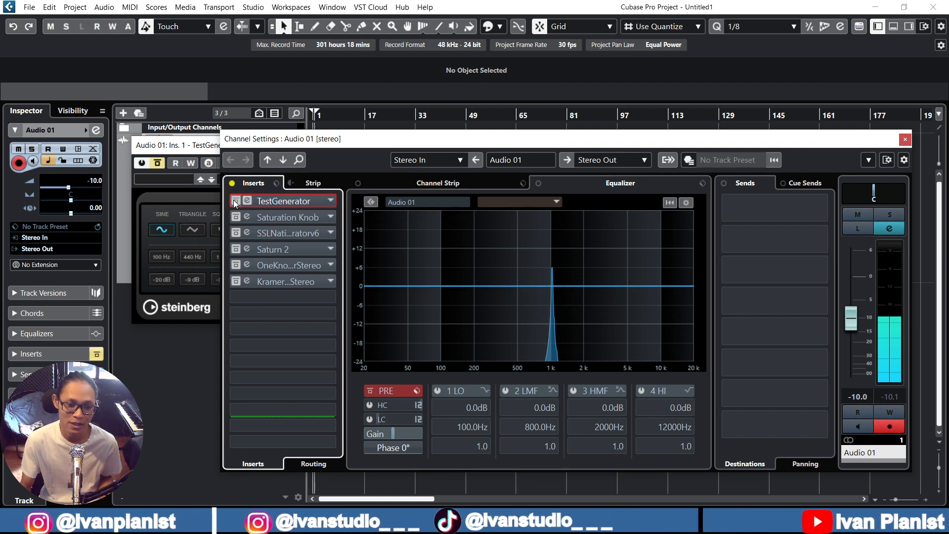
drag(204, 149, 546, 190)
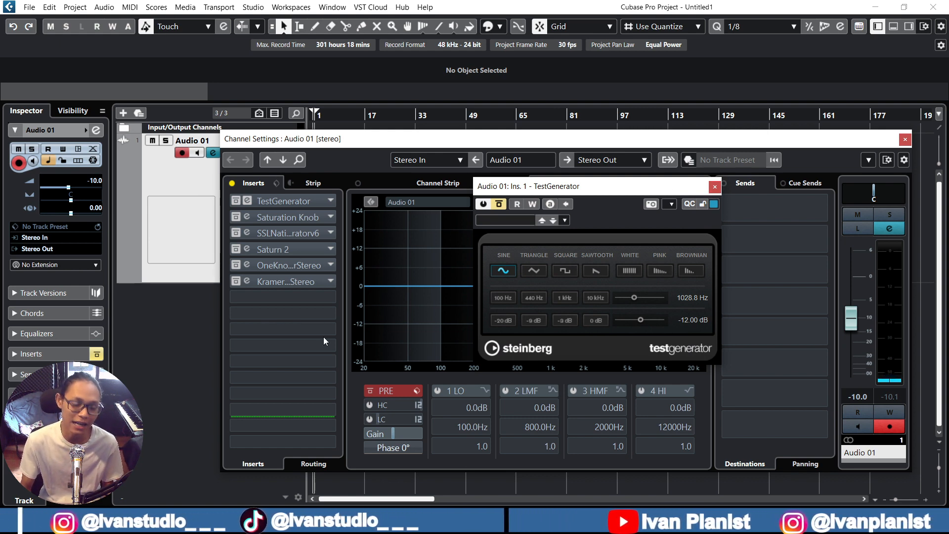
Examine the Saturation Knob insert and its saturation control, and close the plug-in window.
click(247, 218)
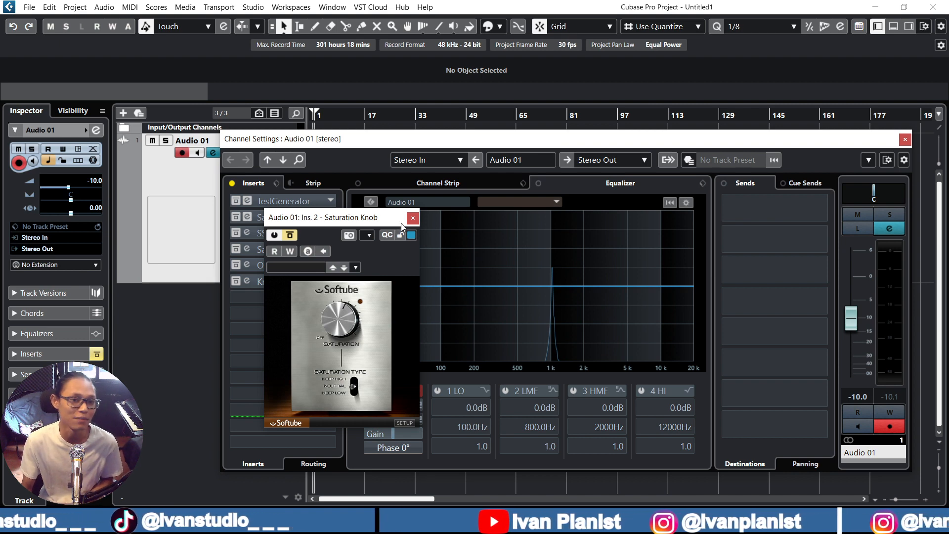
drag(396, 219, 521, 181)
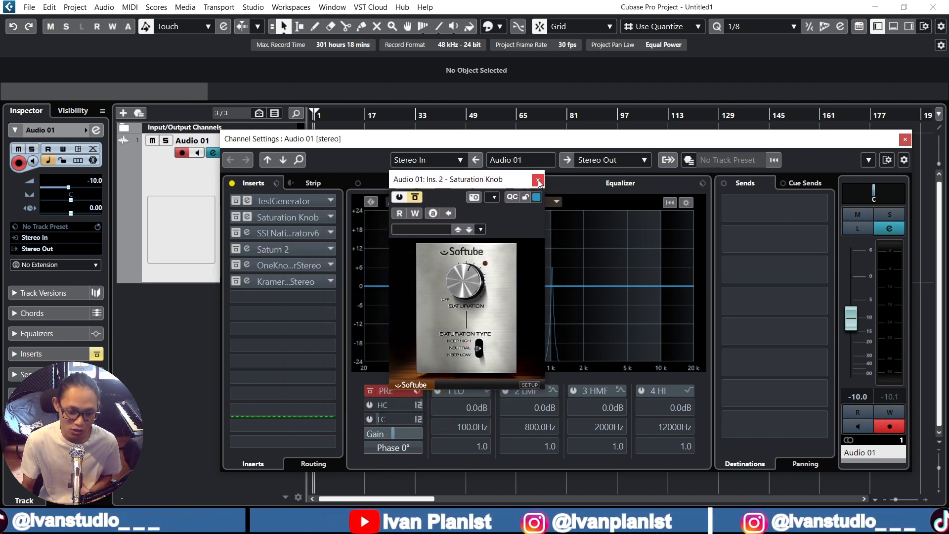
click(537, 181)
click(292, 218)
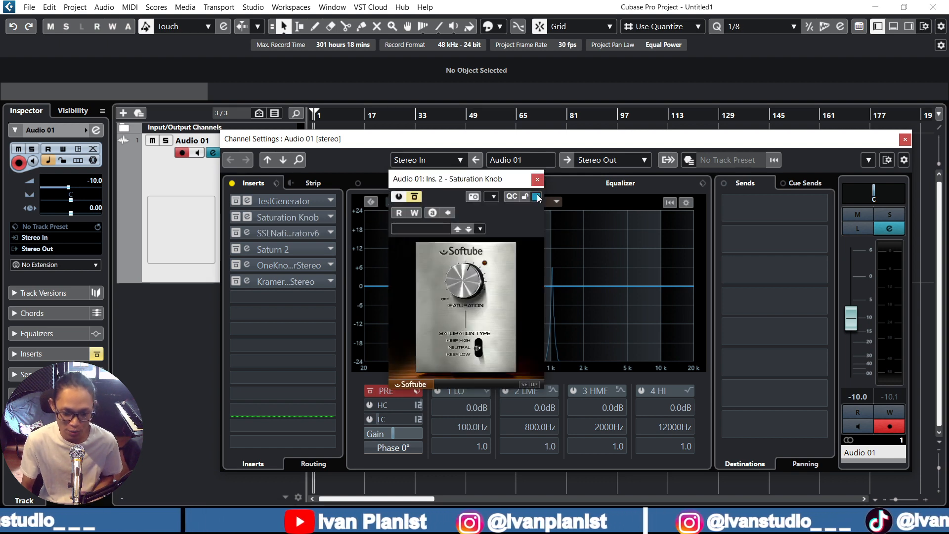
drag(467, 286, 457, 292)
click(538, 181)
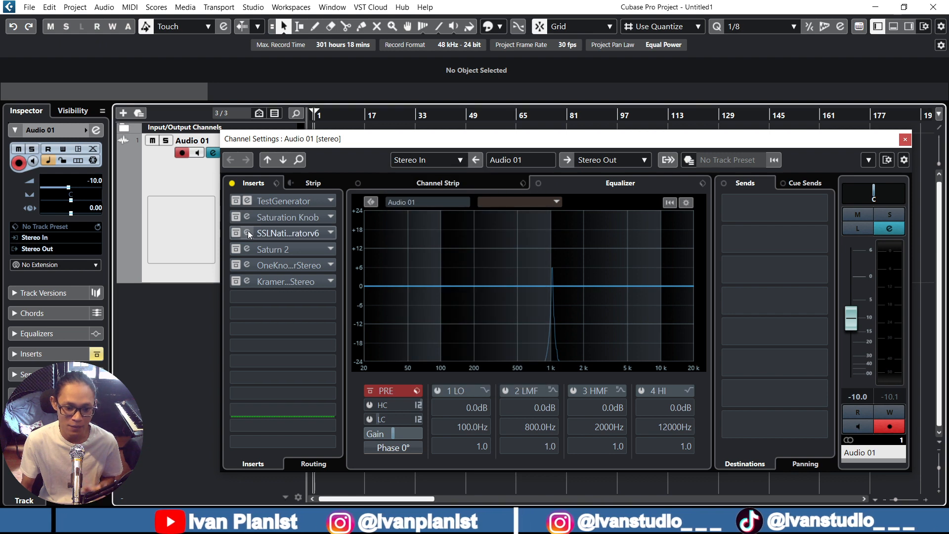
Examine the SSL Native X-Saturator and Saturn 2 inserts one after the other, closing each plug-in window.
click(248, 232)
drag(633, 244, 557, 144)
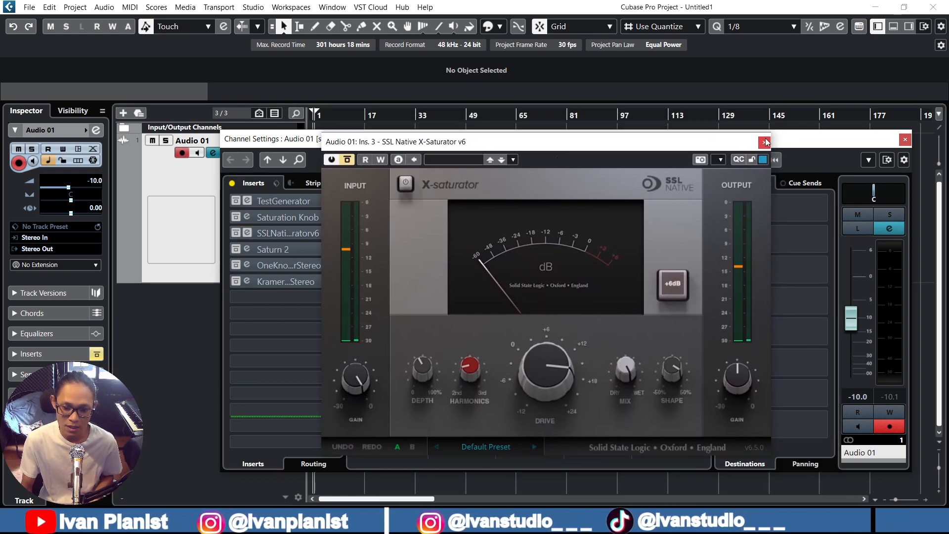
click(764, 142)
click(244, 250)
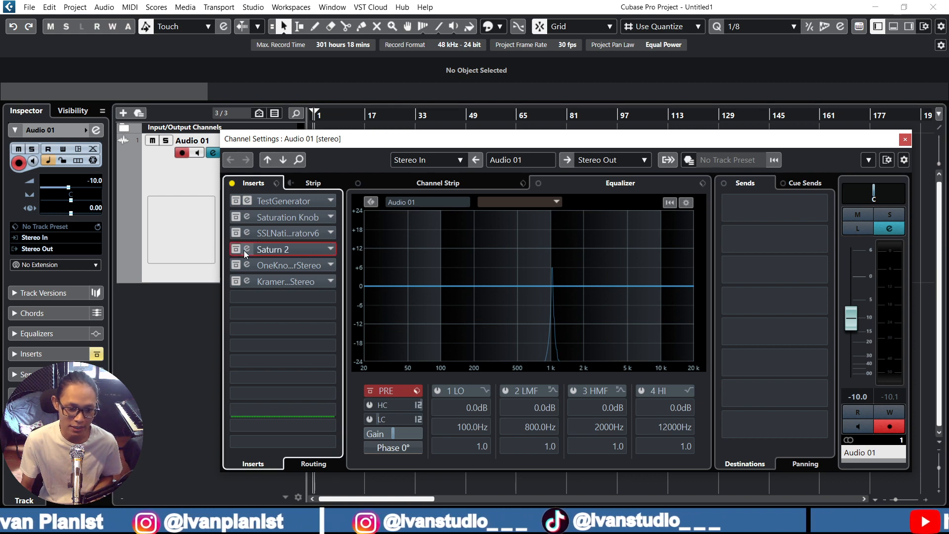
drag(672, 178, 677, 176)
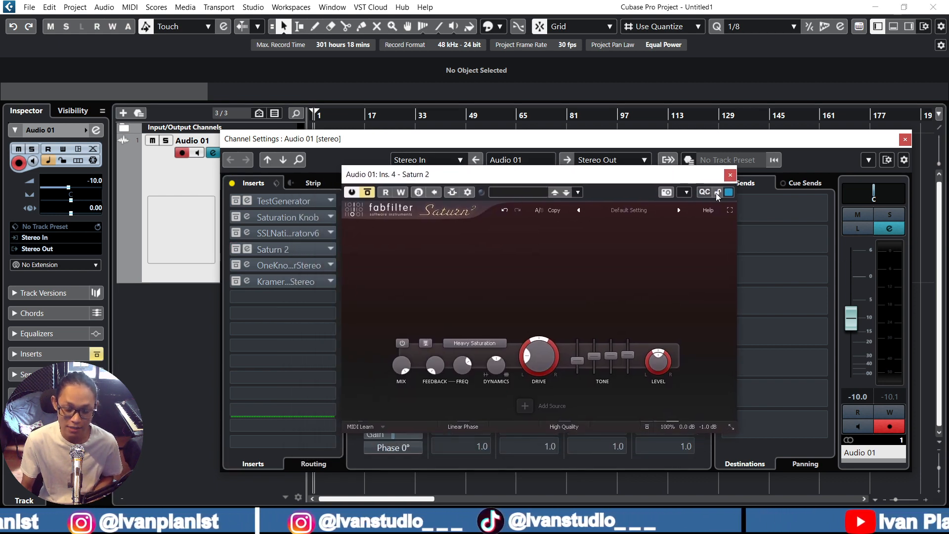
click(730, 176)
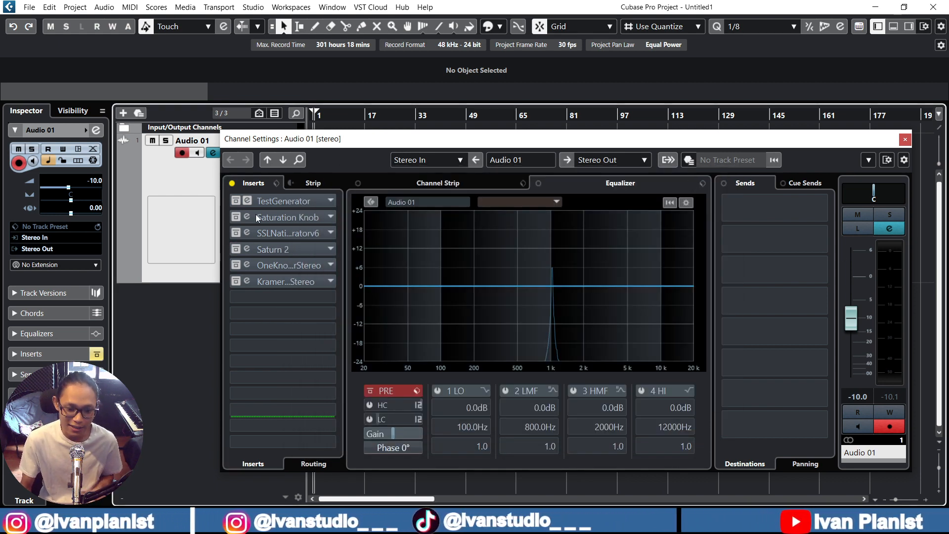
Examine the OneKnob Driver and Kramer Tape inserts one after the other, closing each plug-in window.
click(249, 264)
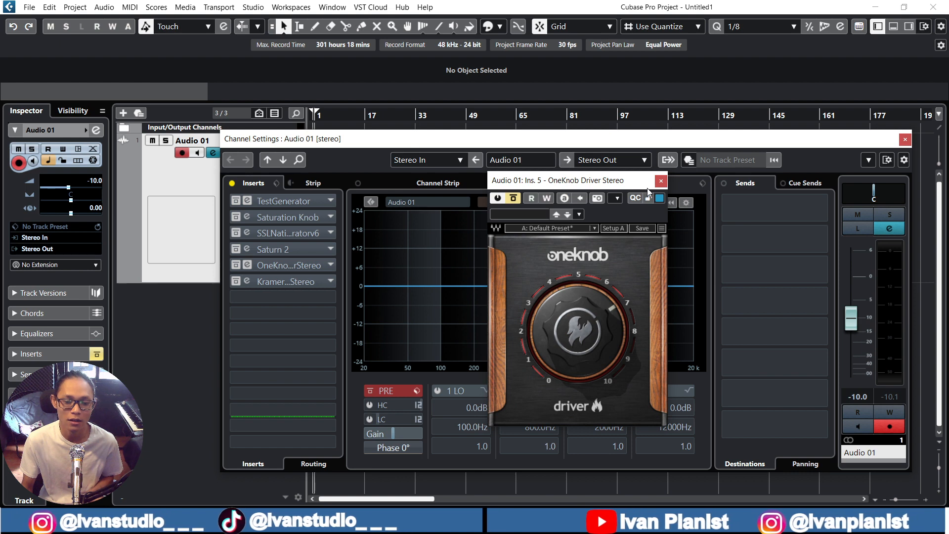
drag(627, 185, 585, 159)
click(619, 155)
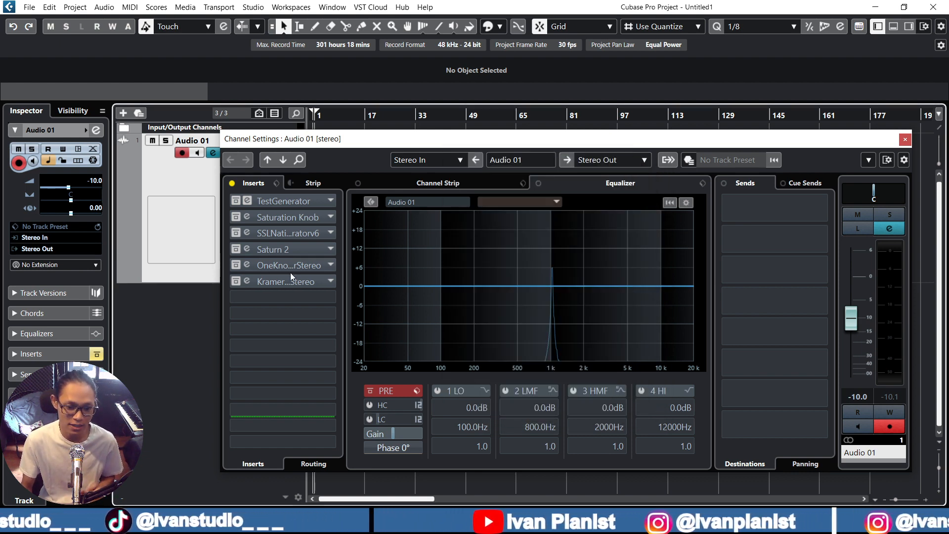
click(247, 281)
drag(392, 51, 575, 171)
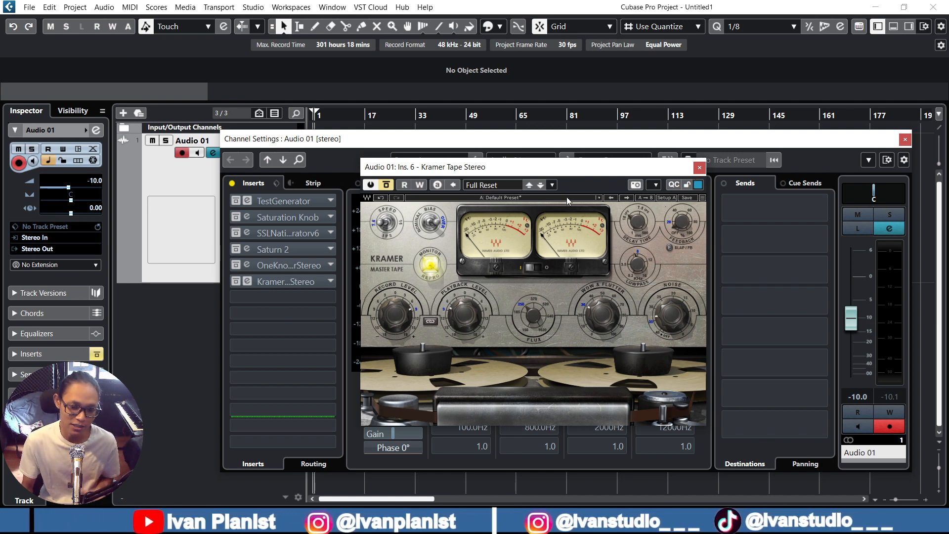
click(700, 168)
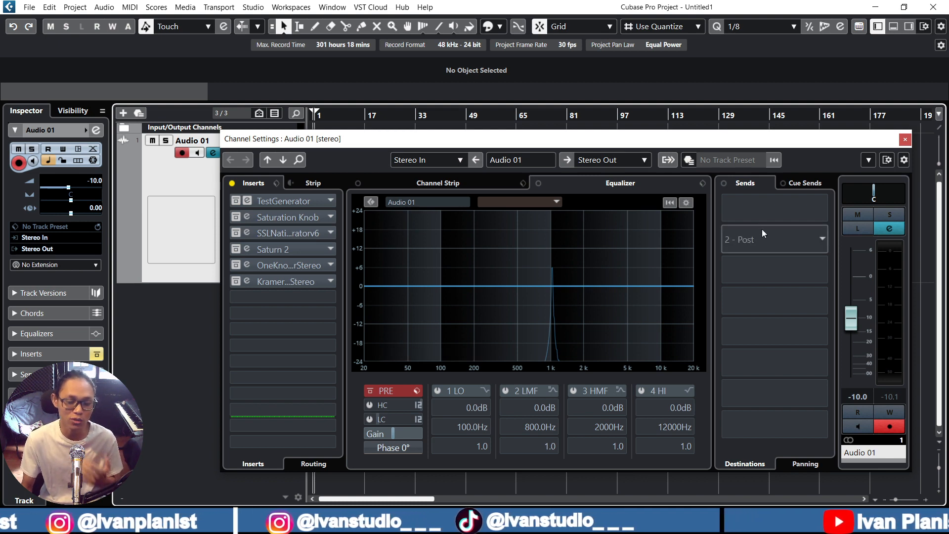
Reset the equalizer's spectrum peaks and arrange the TestGenerator window beside the Audio 01 channel settings without overlap.
click(671, 203)
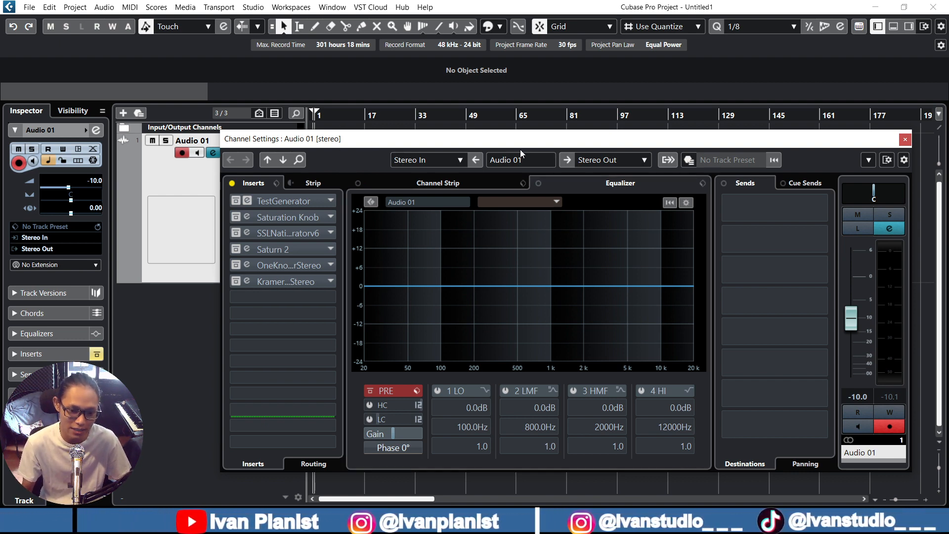
drag(519, 143, 607, 119)
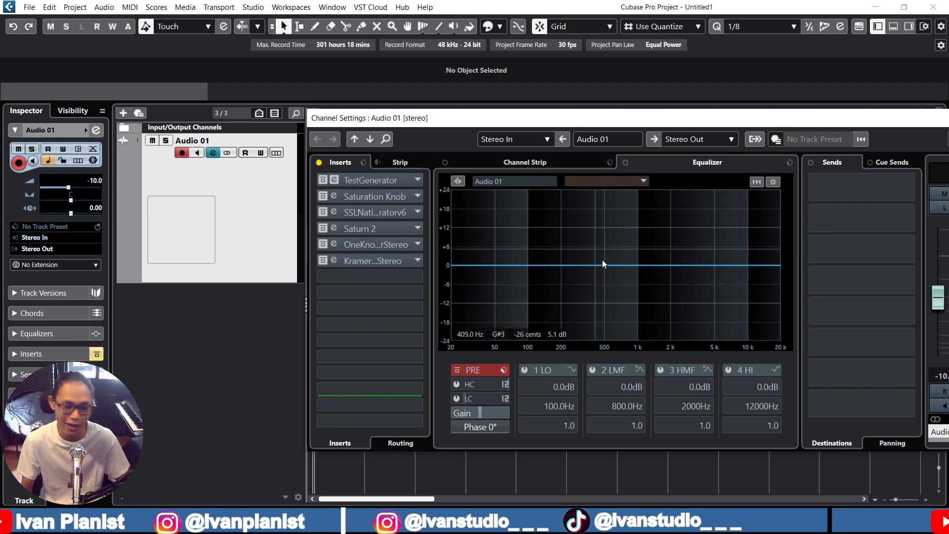
click(335, 181)
drag(603, 190, 186, 108)
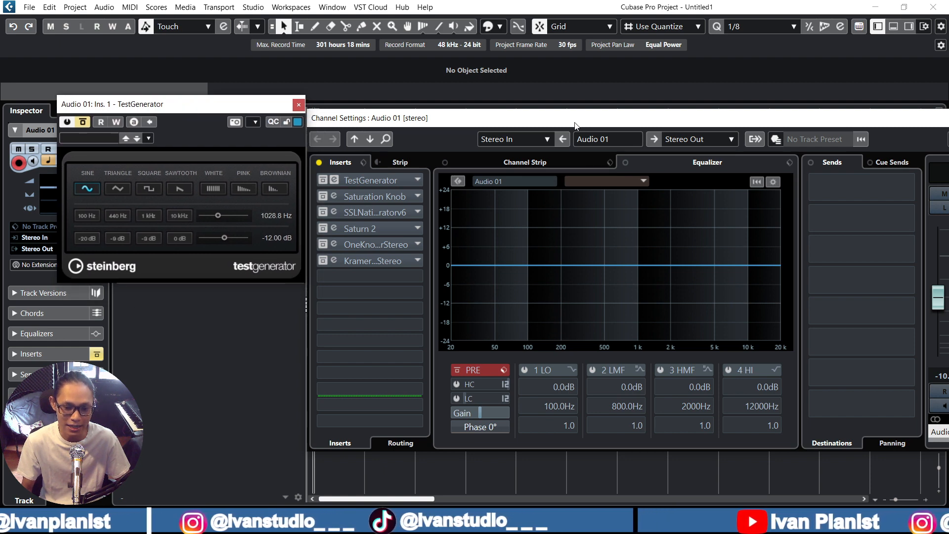
drag(573, 119, 629, 103)
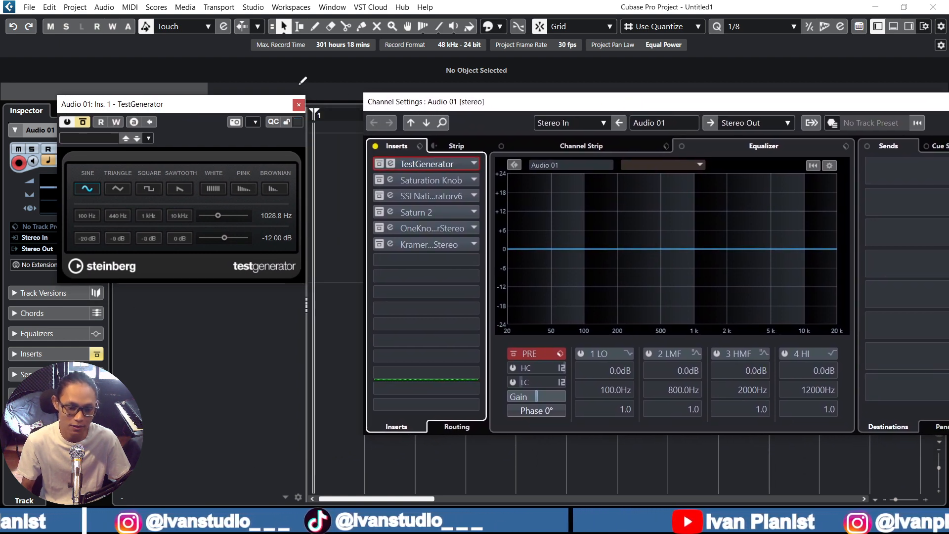
drag(267, 110, 323, 105)
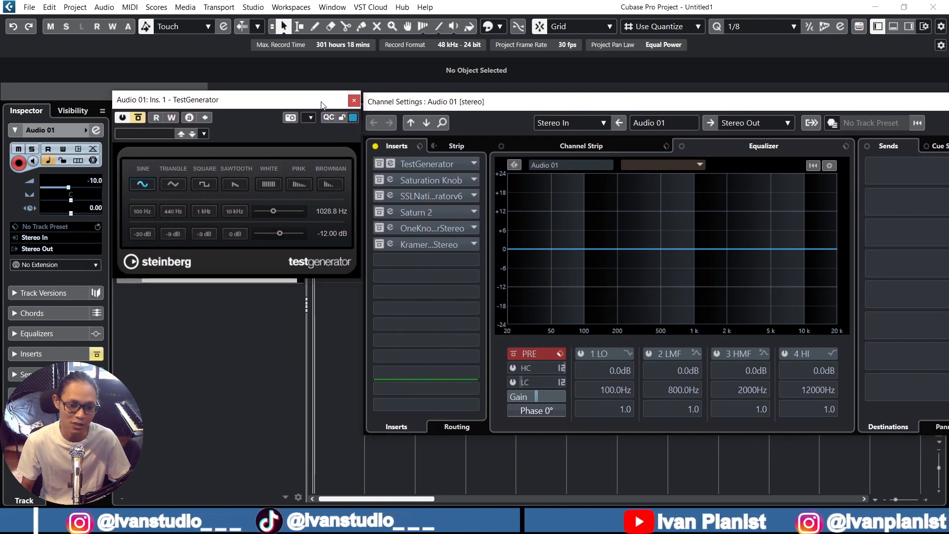
Play the test tone briefly, set the TestGenerator frequency to 500 Hz while bypassed, and reset the spectrum peaks.
click(139, 118)
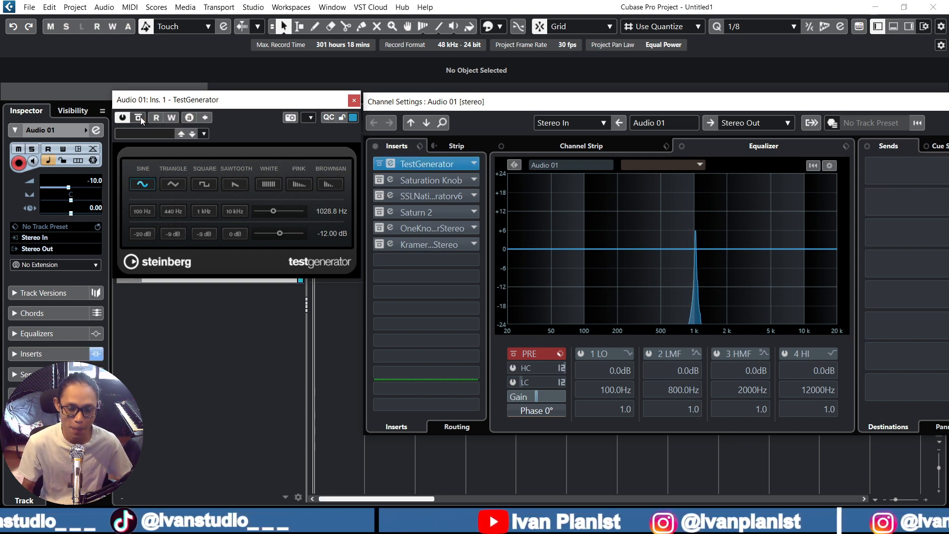
click(138, 118)
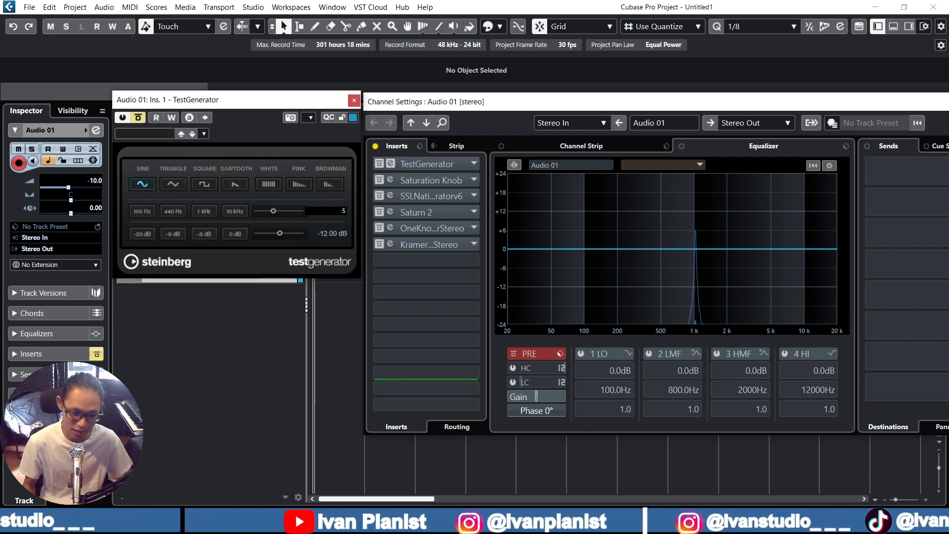
text(500)
key(Return)
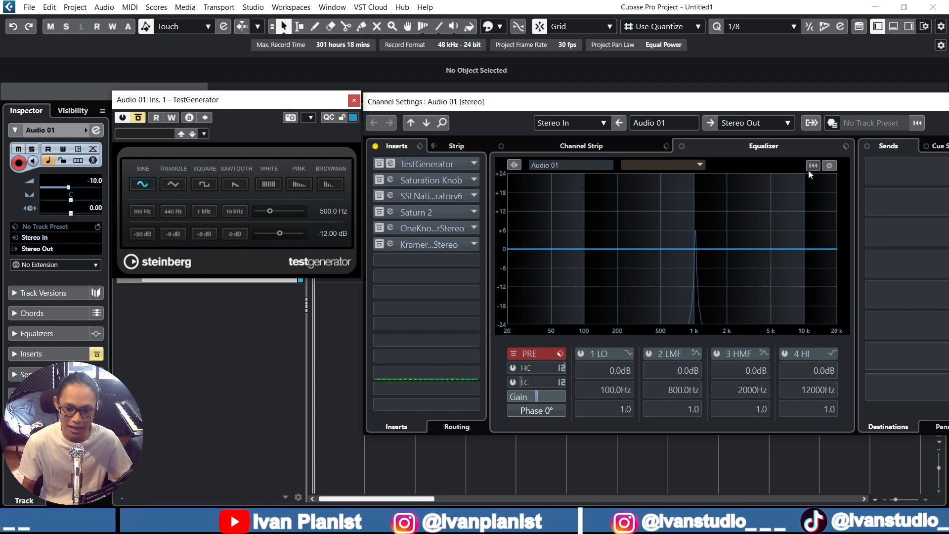
click(774, 178)
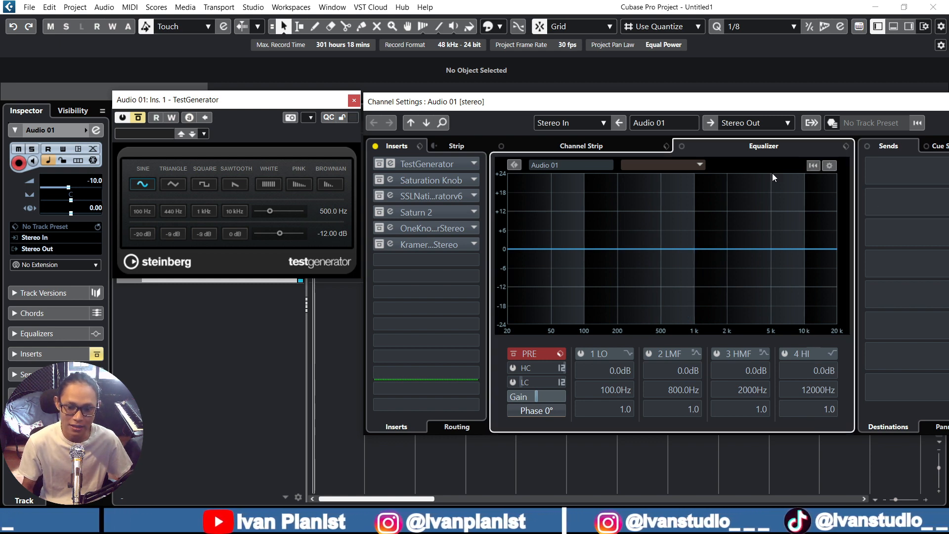
Toggle the TestGenerator bypass to compare the spectrum with and without the 500 Hz tone, leaving the insert active.
click(139, 117)
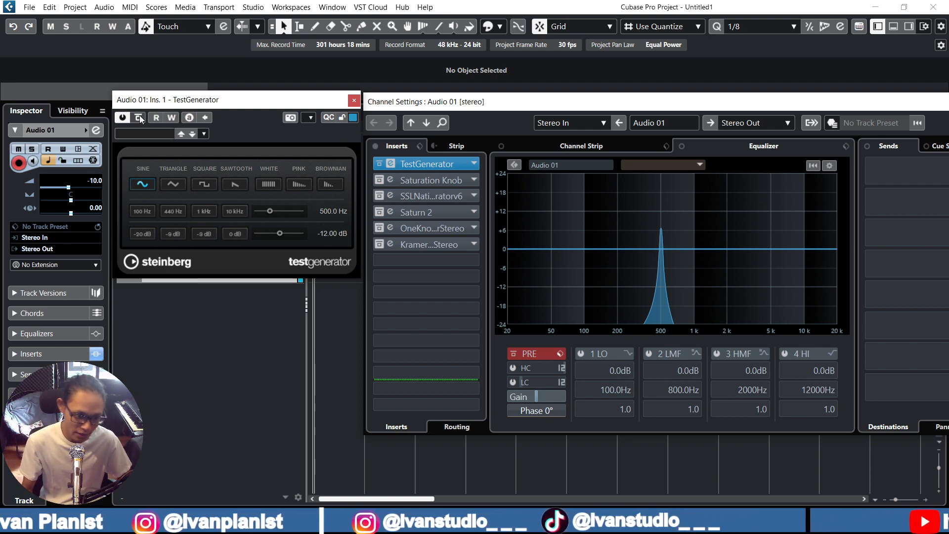
click(139, 114)
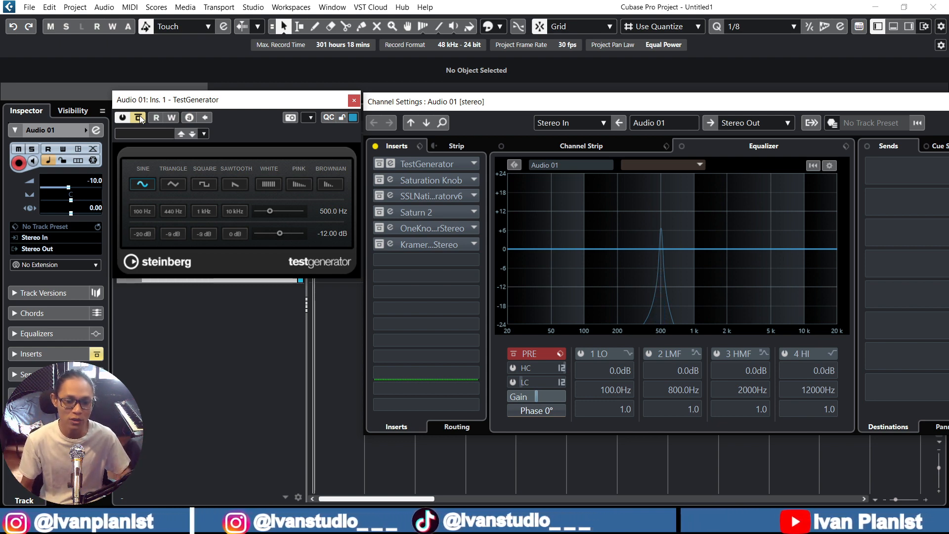
click(140, 117)
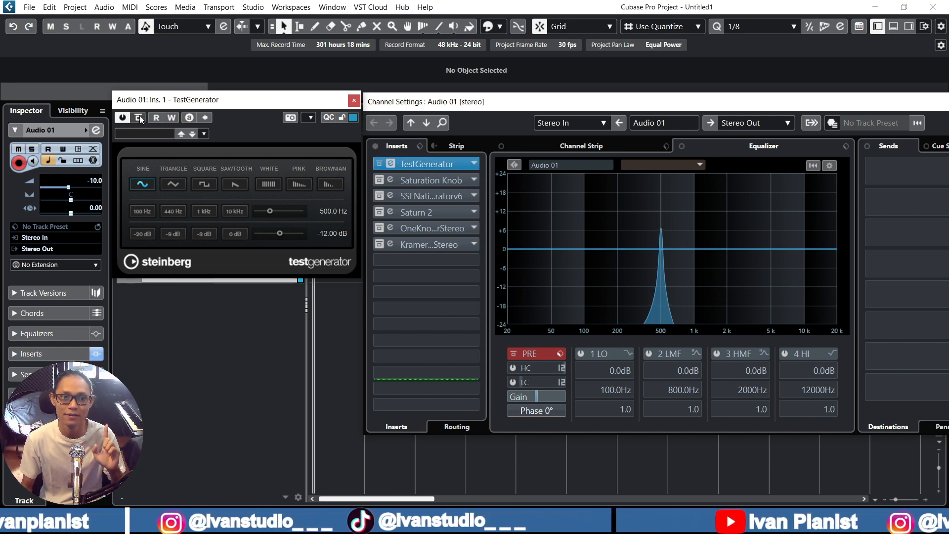
Switch the TestGenerator's bypass repeatedly to compare silence with the 500 Hz tone in the spectrum, ending with the generator bypassed.
click(140, 117)
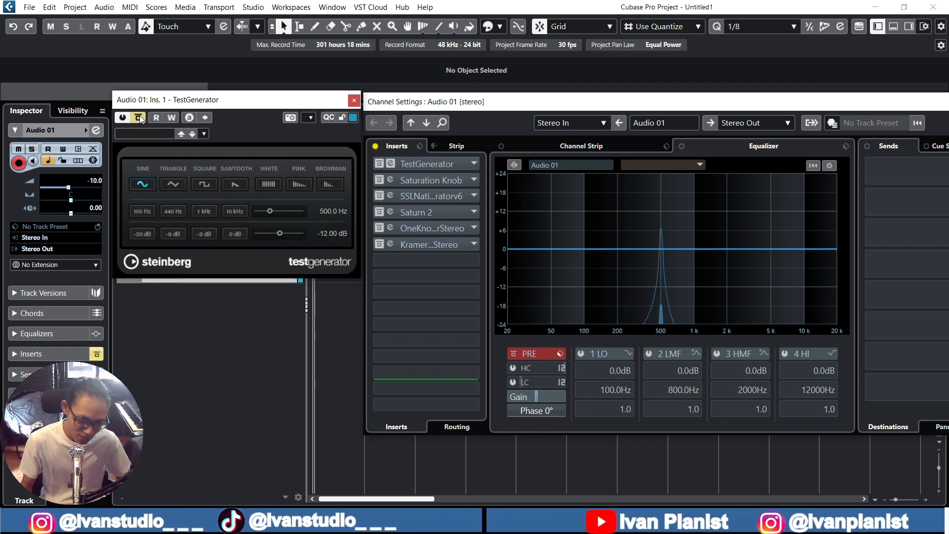
click(139, 117)
click(140, 117)
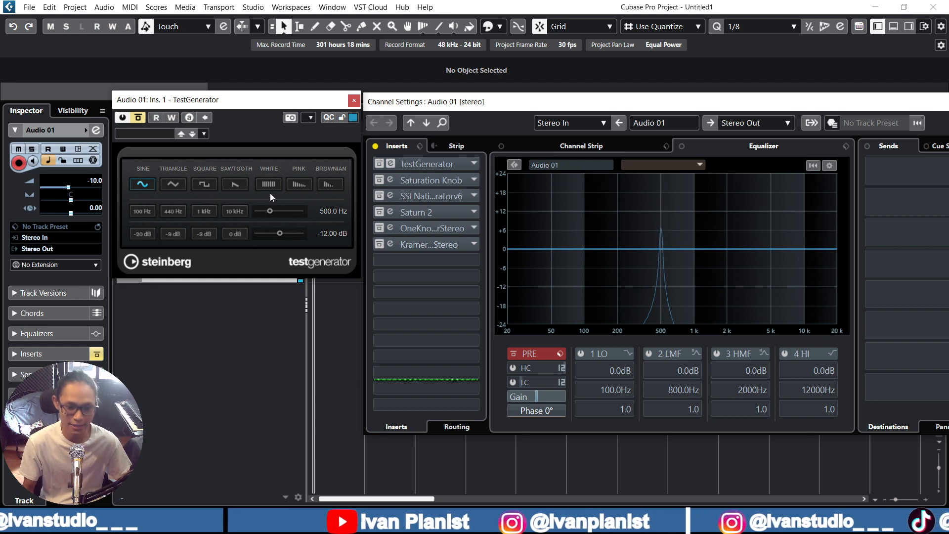
click(139, 118)
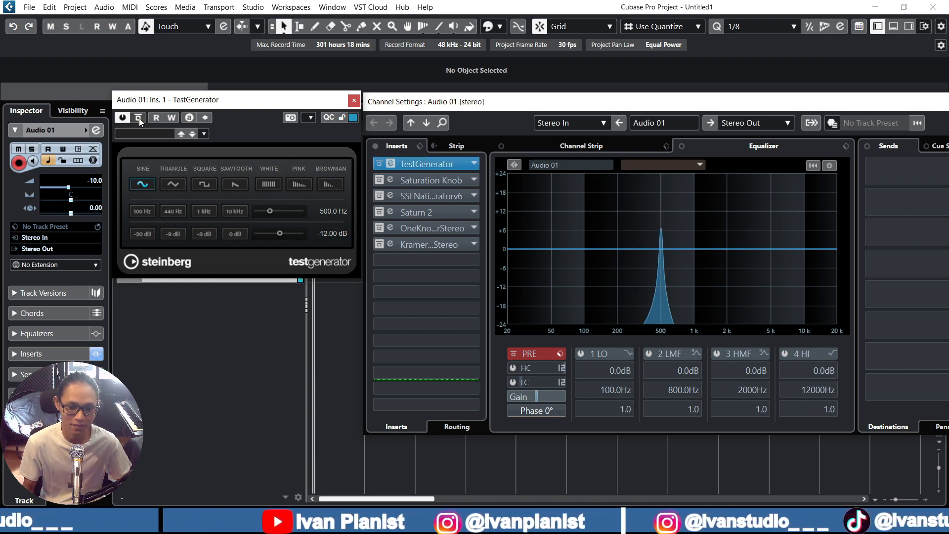
click(139, 118)
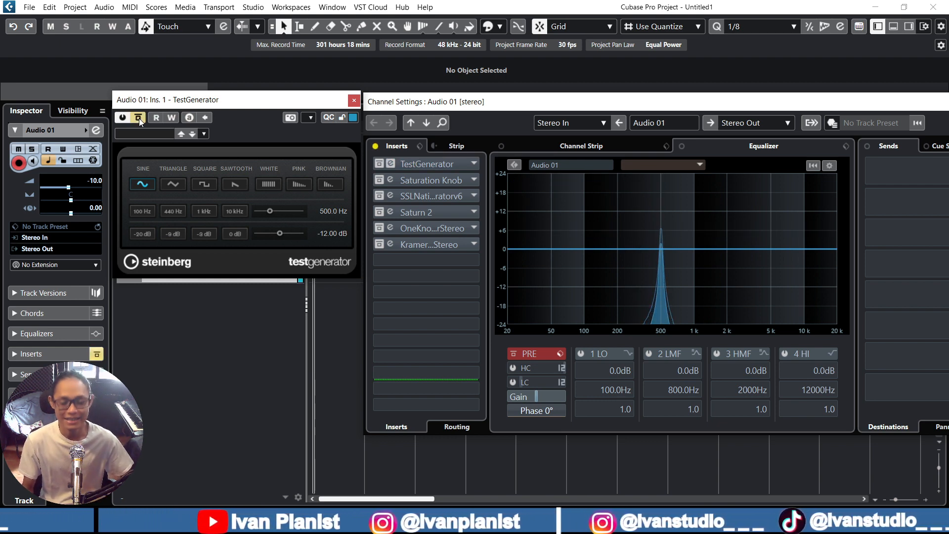
Open the Saturation Knob in bypass with the TestGenerator active, and place its window clear of the equalizer display.
click(380, 181)
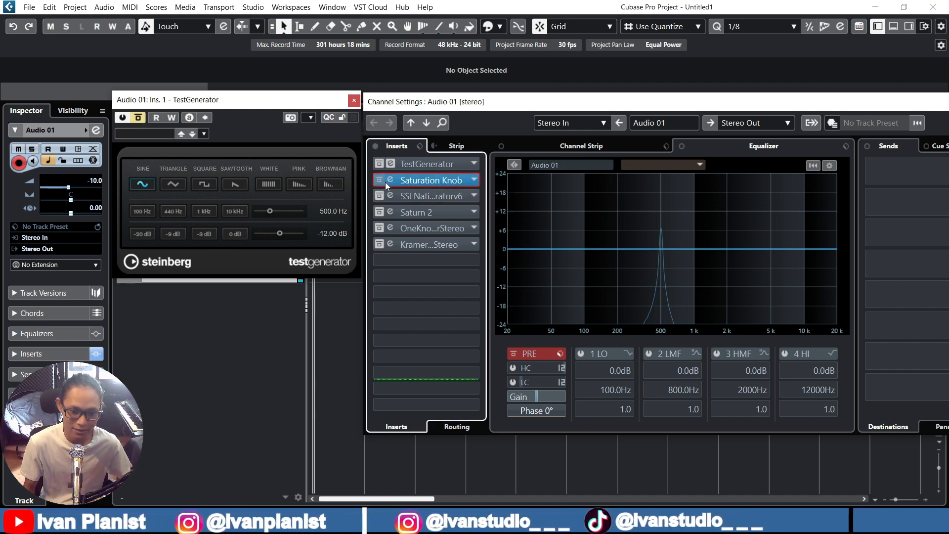
click(385, 182)
drag(481, 176, 468, 232)
click(406, 247)
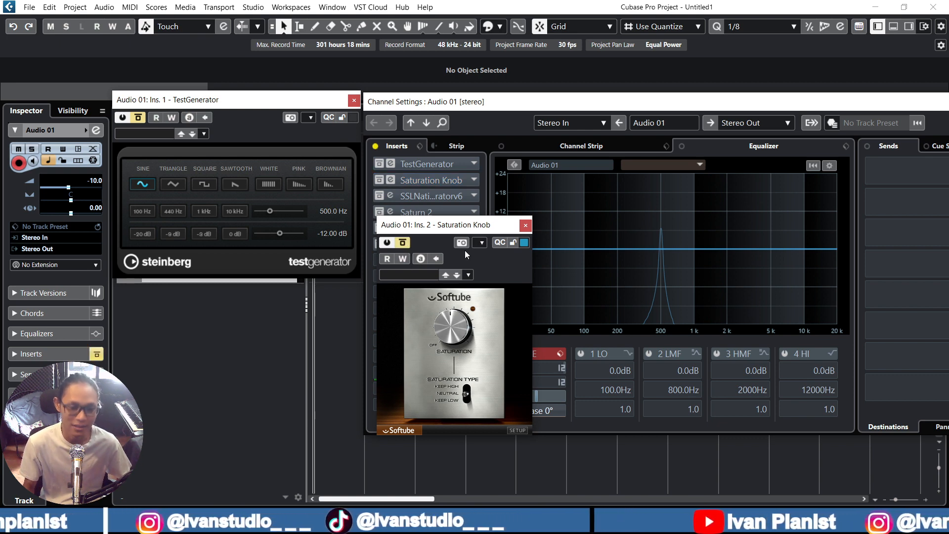
click(138, 117)
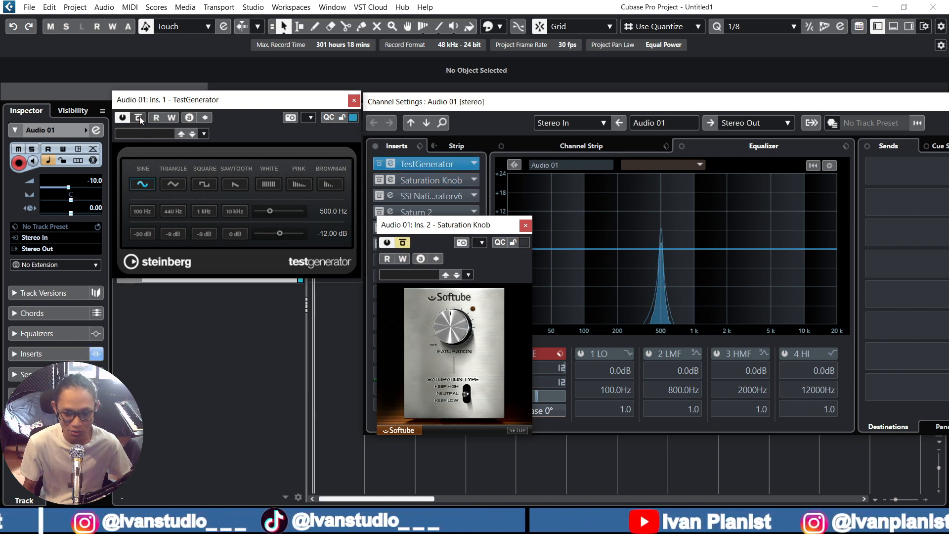
drag(448, 225, 265, 249)
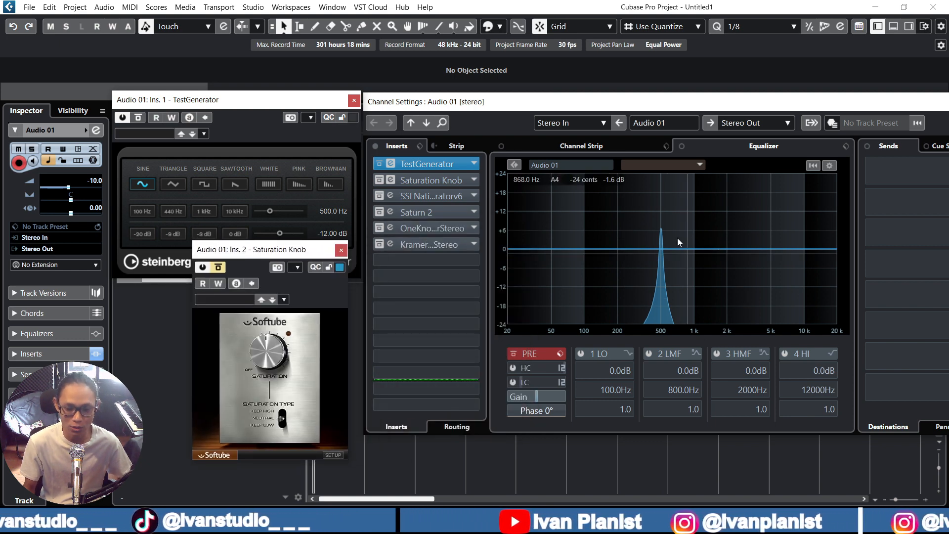
Toggle the Saturation Knob's bypass to compare the clean and saturated 500 Hz tone, leaving the plug-in active.
click(220, 271)
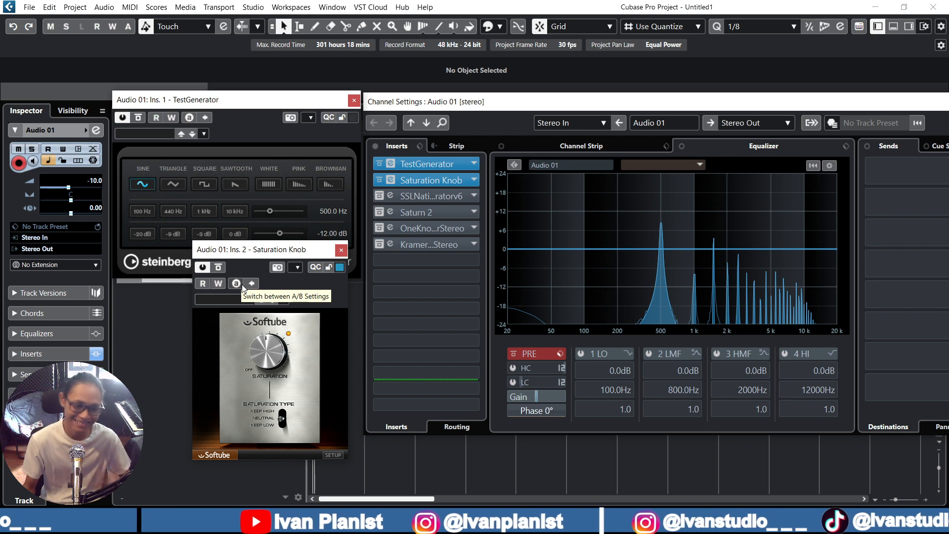
click(219, 270)
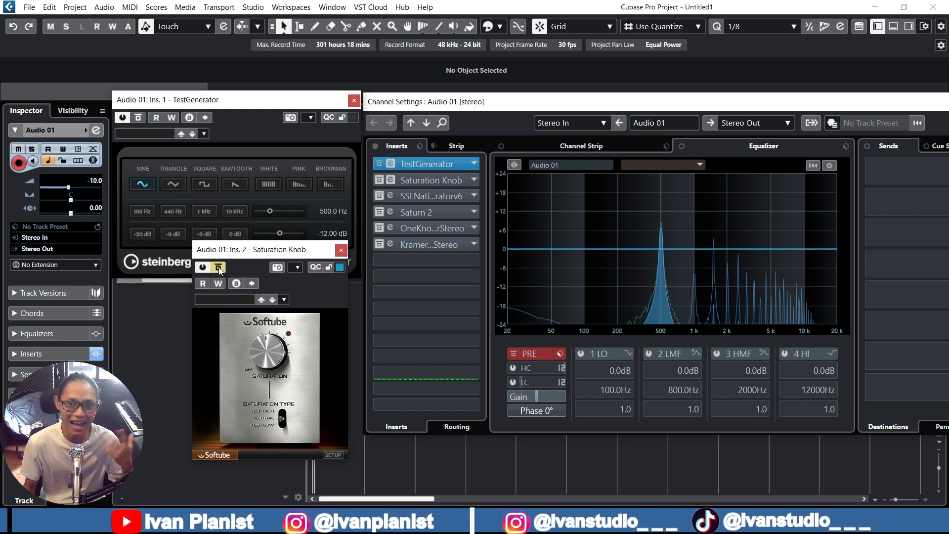
click(219, 269)
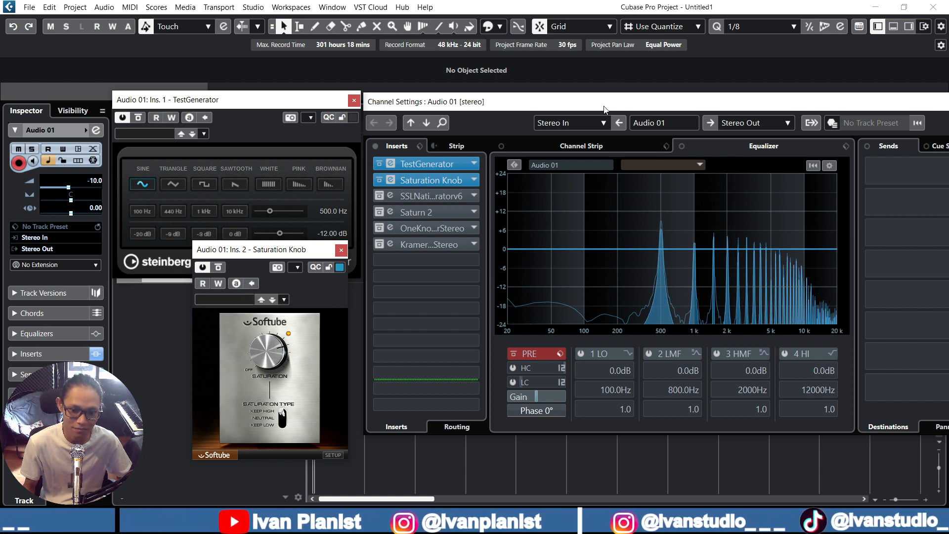
Bypass the TestGenerator and rearrange both plug-in windows and the Audio 01 channel settings so that the channel fader is in view.
click(139, 117)
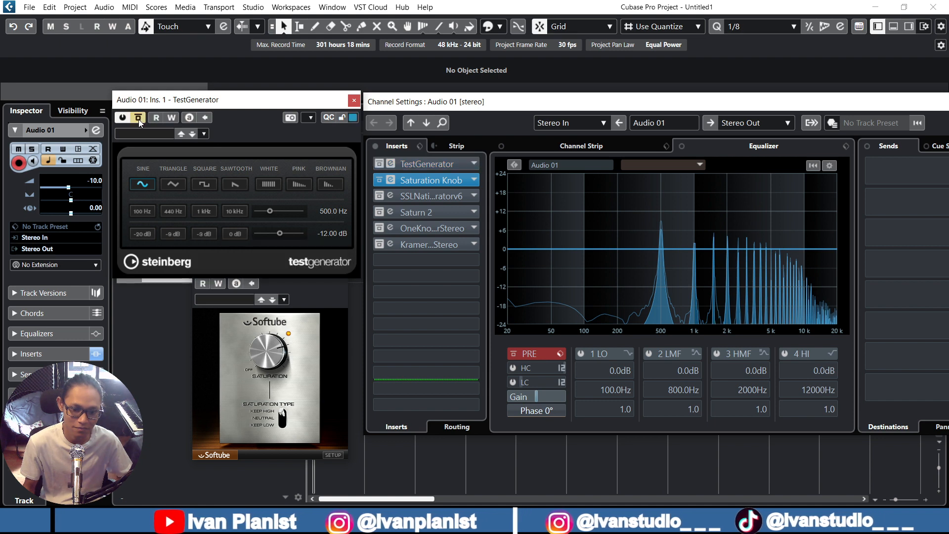
drag(260, 113, 177, 94)
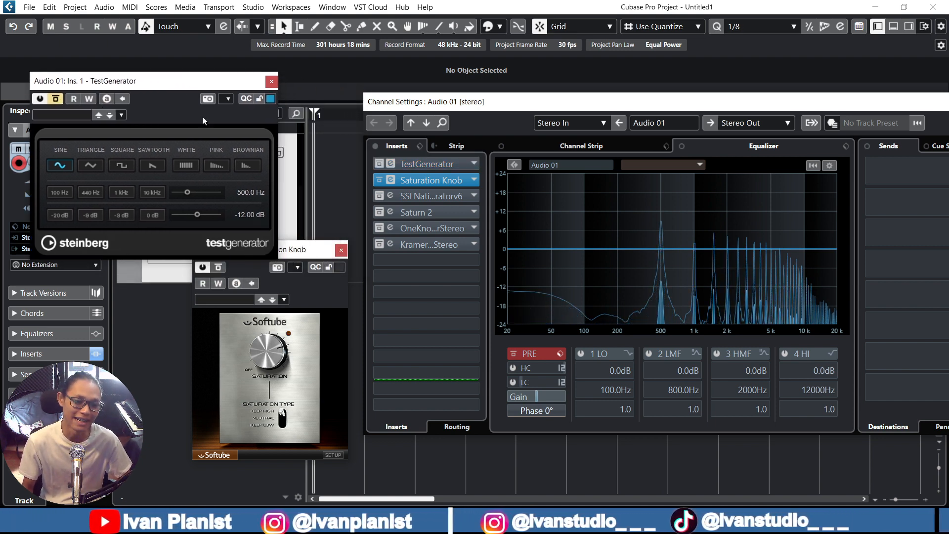
drag(321, 250, 185, 273)
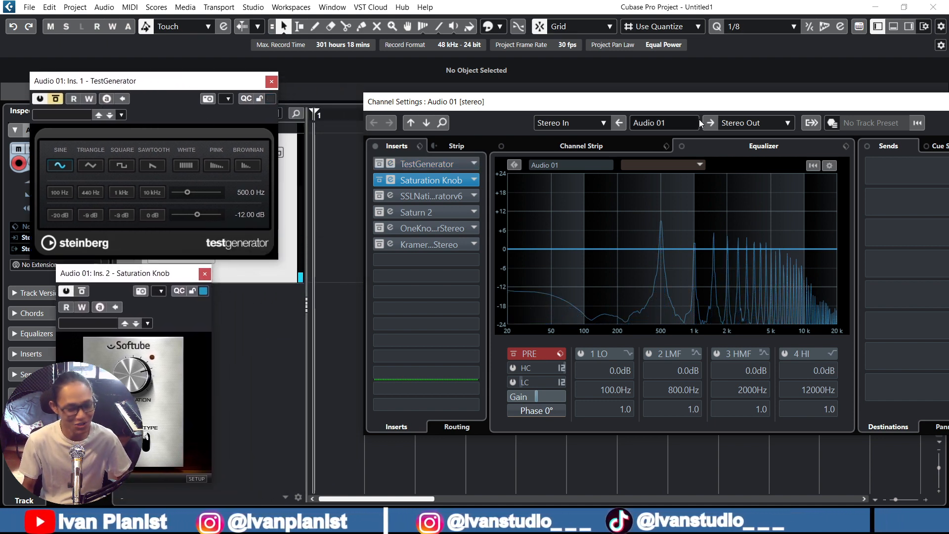
drag(714, 103, 638, 106)
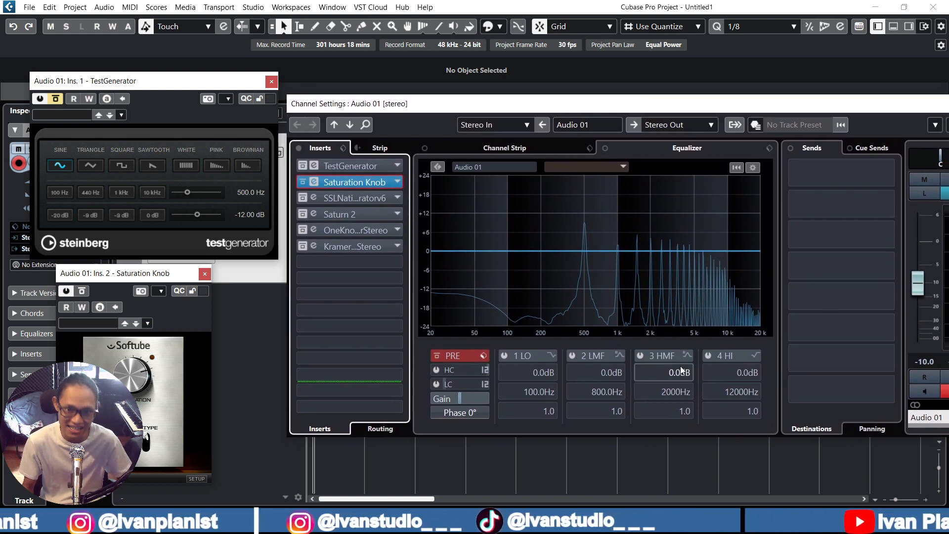
drag(171, 279, 237, 274)
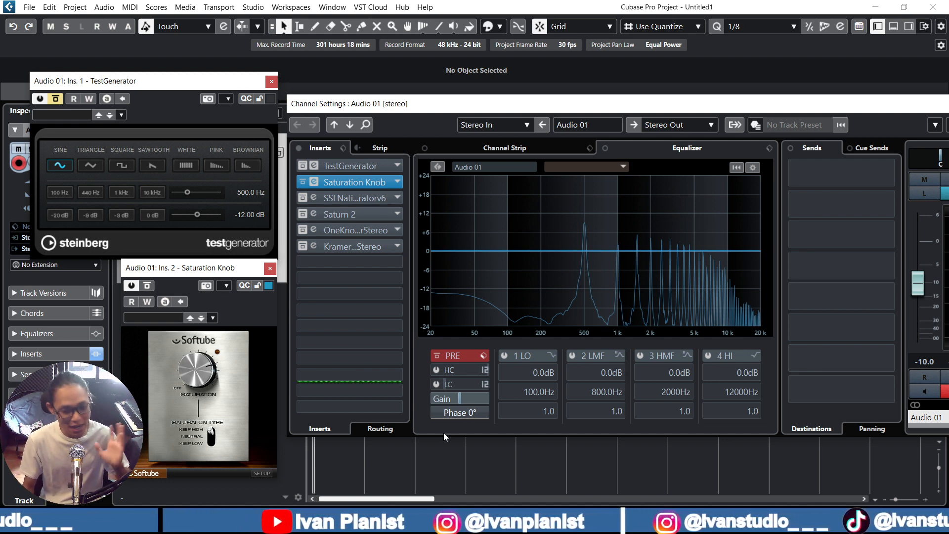
drag(250, 270, 253, 274)
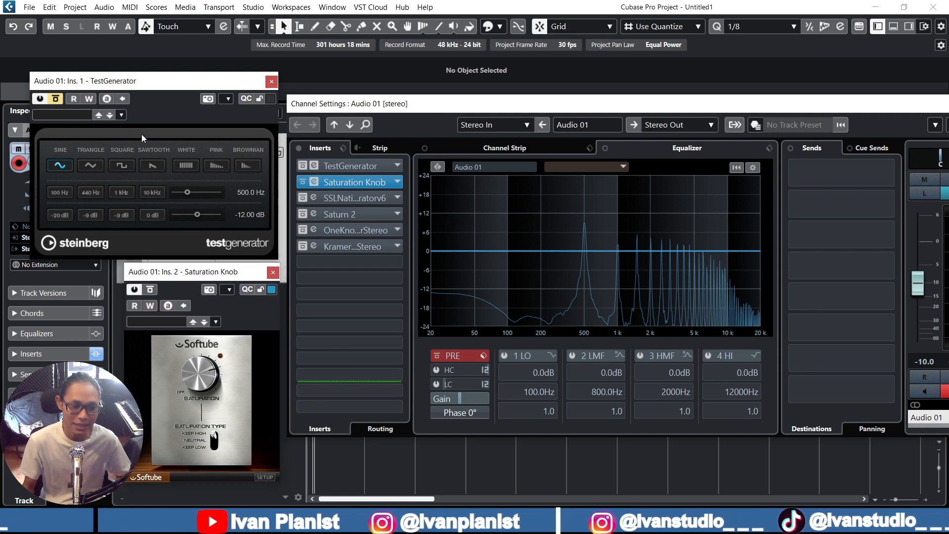
With the TestGenerator active and Audio 01 muted, compare the spectrum with the Saturation Knob bypassed and active, and unmute the channel.
click(56, 97)
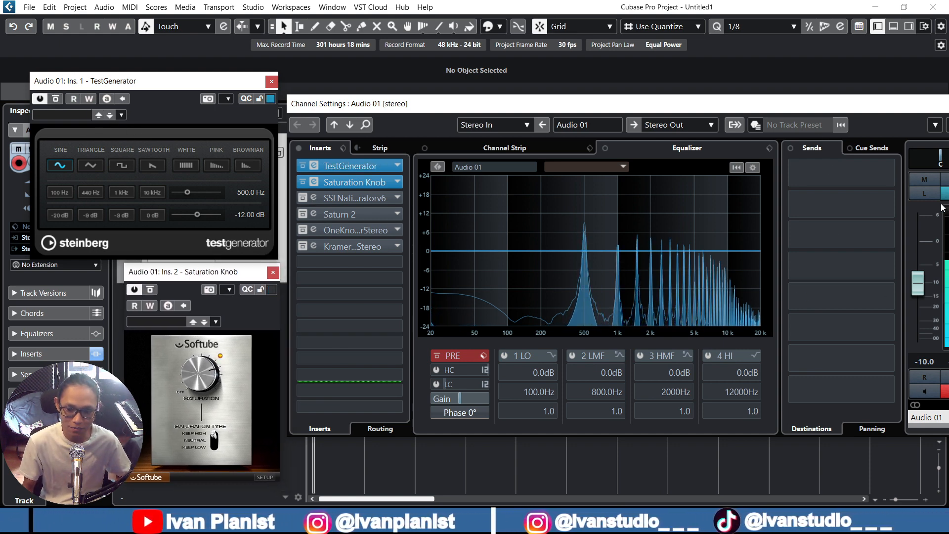
click(925, 180)
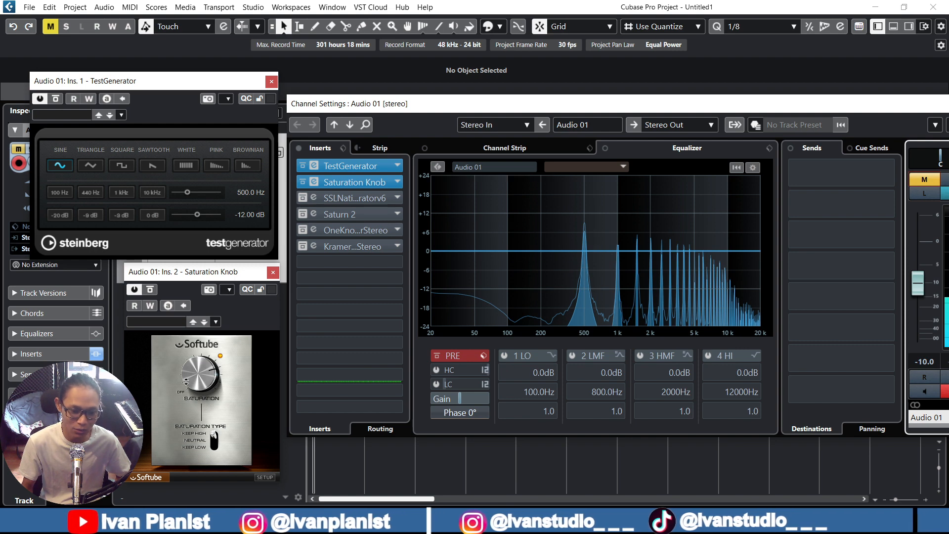
click(150, 290)
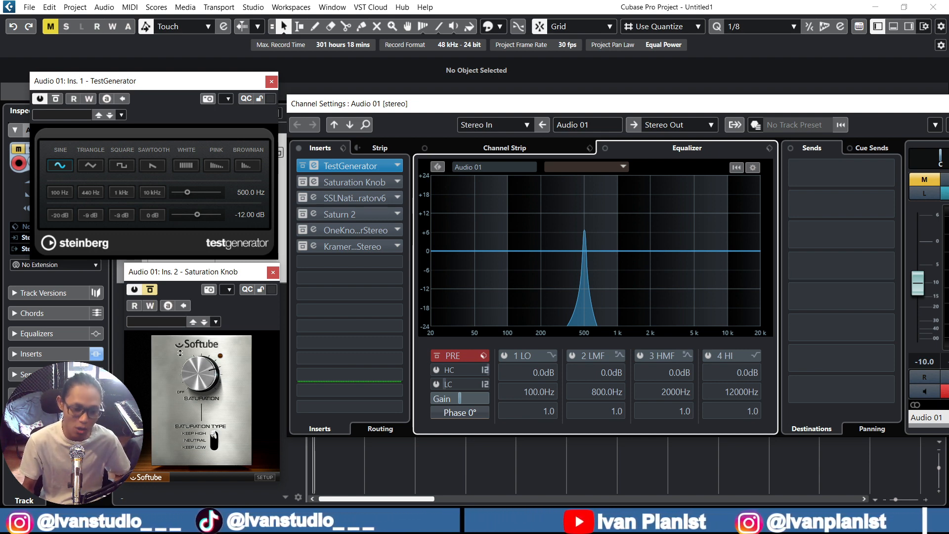
click(150, 289)
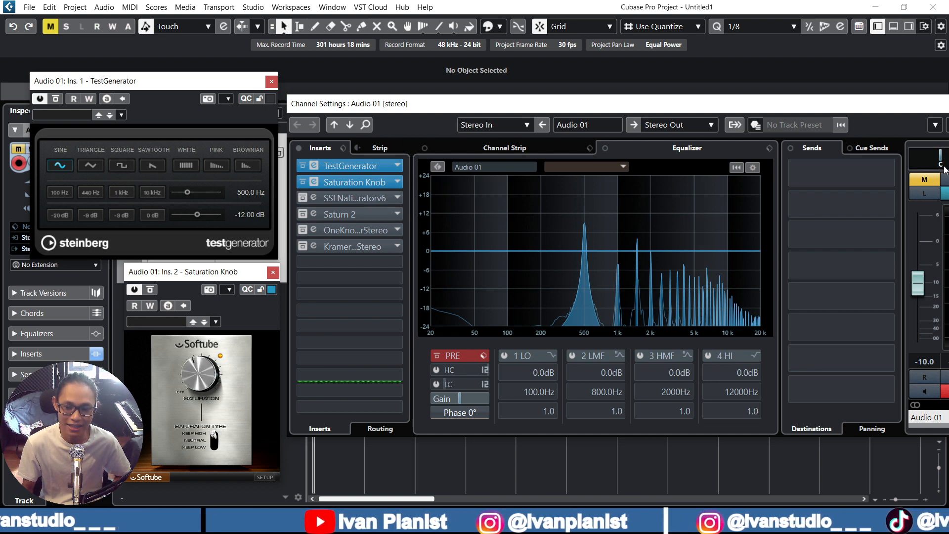
click(925, 181)
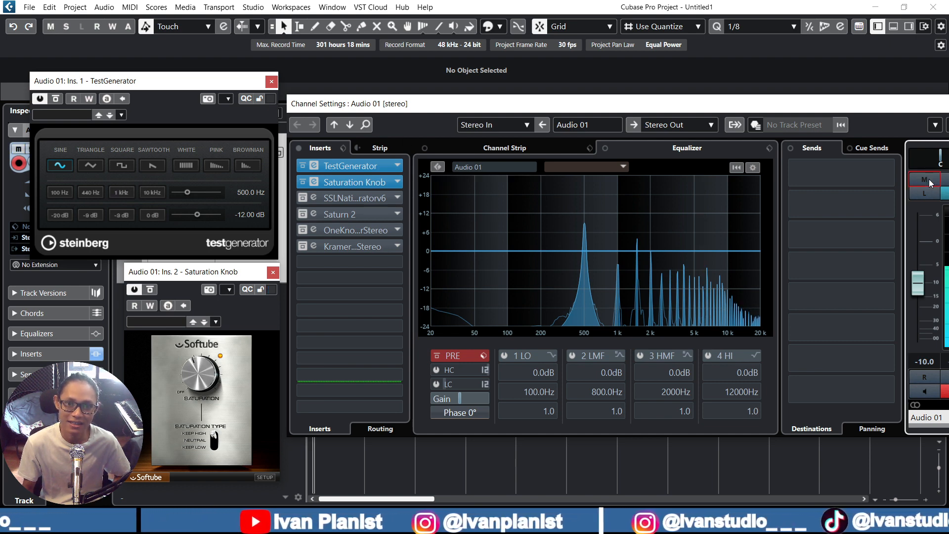
Listen to the 500 Hz tone with and without the Saturation Knob by toggling its bypass, leaving it active.
click(151, 290)
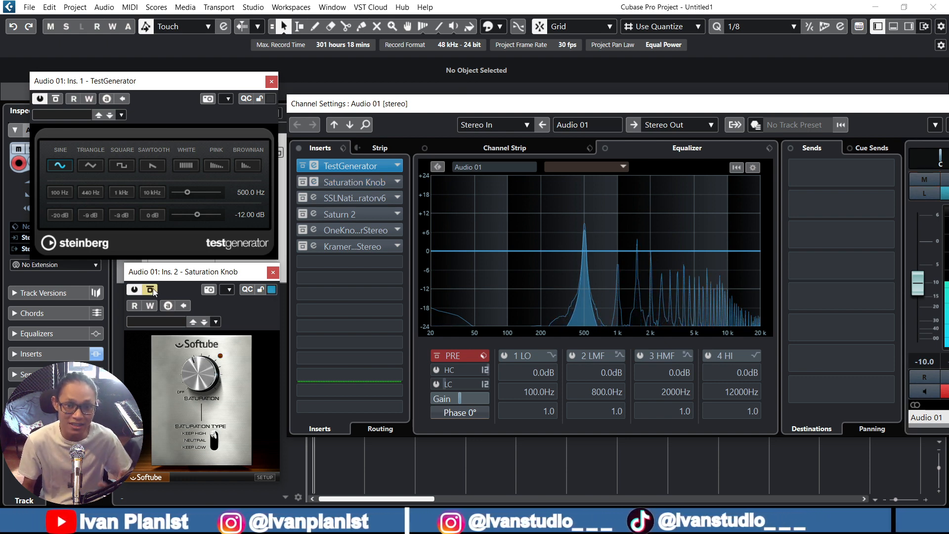
click(151, 290)
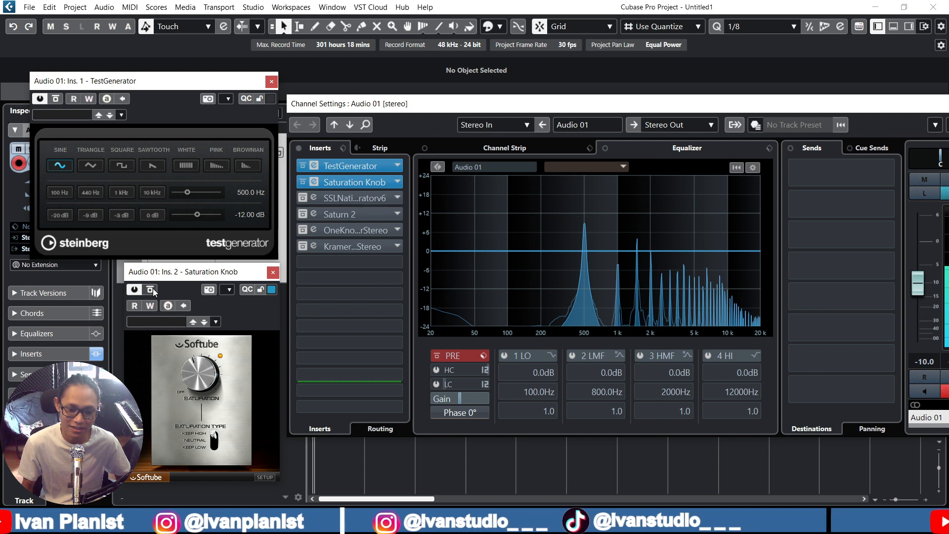
click(150, 289)
click(151, 289)
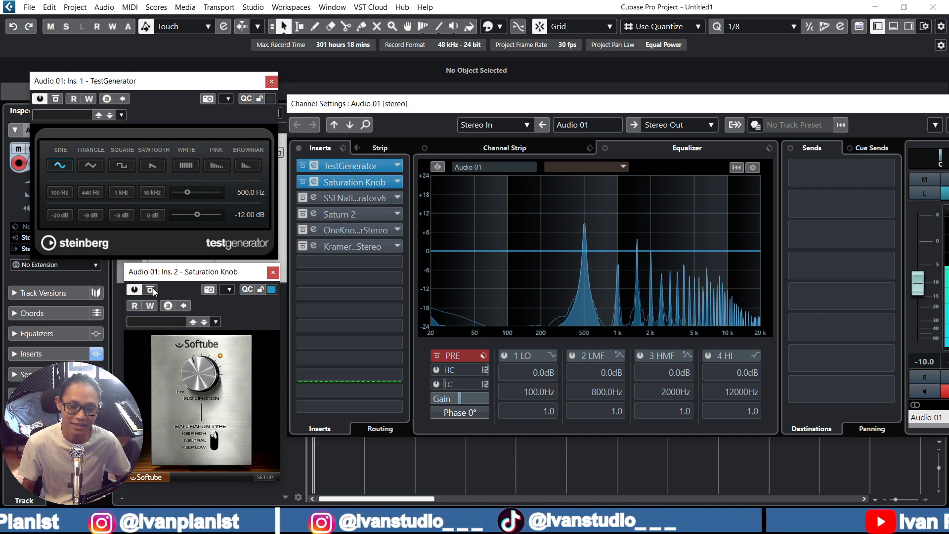
Mute Audio 01 and set the TestGenerator frequency to 100 Hz.
click(924, 180)
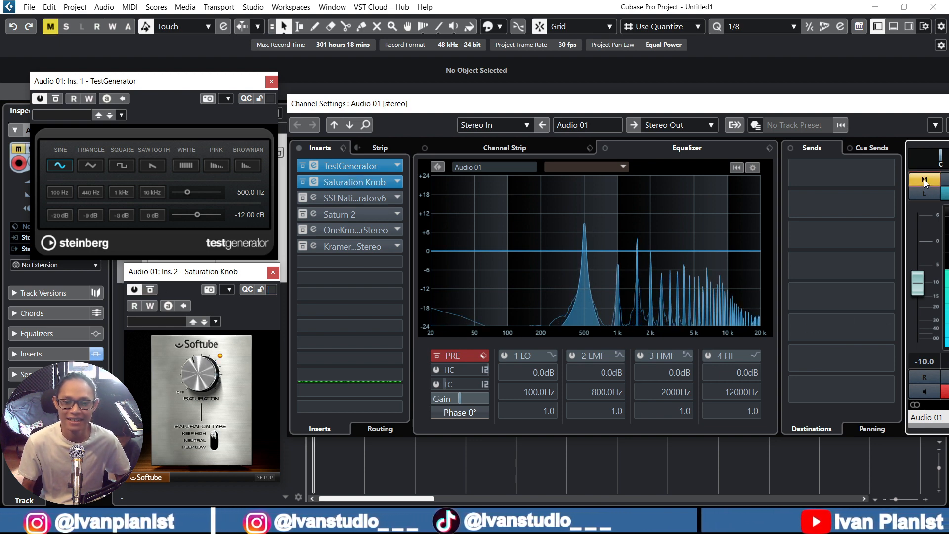
click(248, 193)
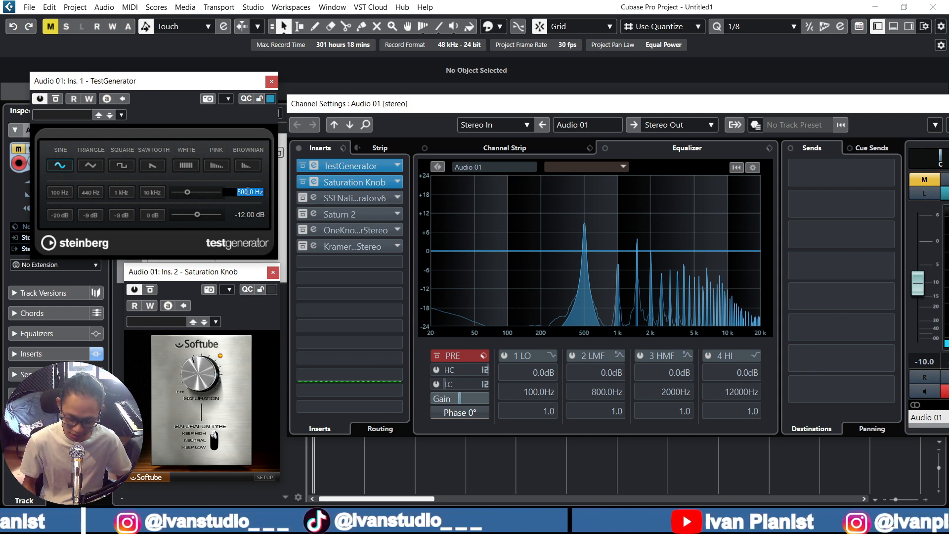
text(100)
key(Return)
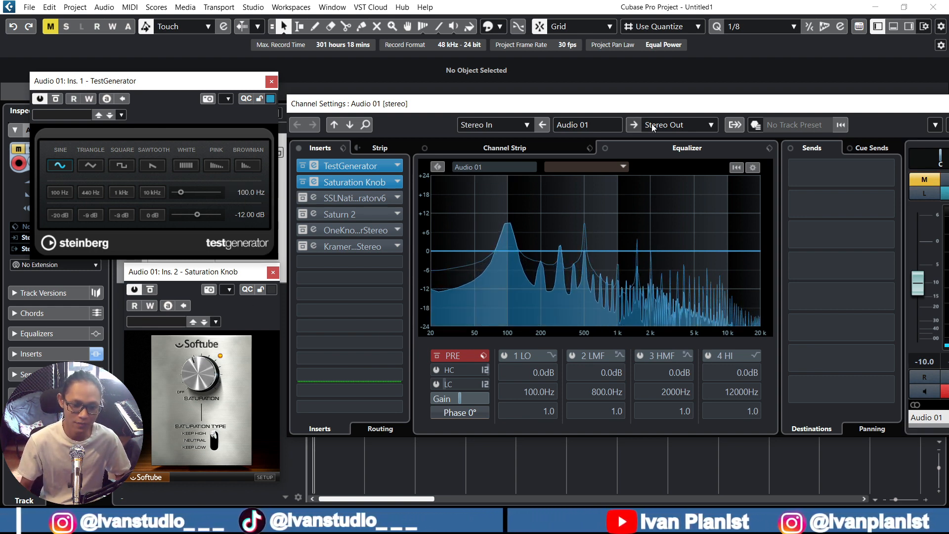
Unmute Audio 01 and compare the 100 Hz tone with the Saturation Knob bypassed and active.
click(928, 181)
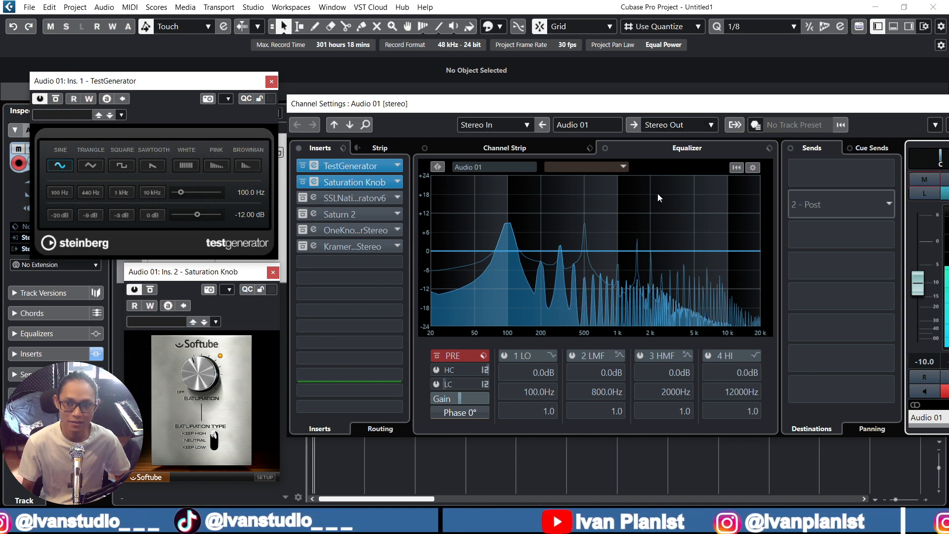
click(151, 289)
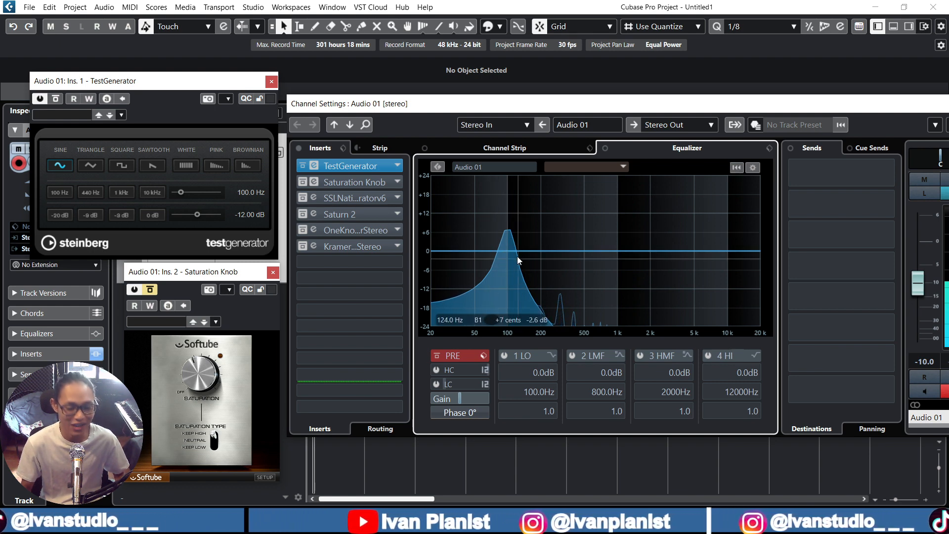
click(150, 290)
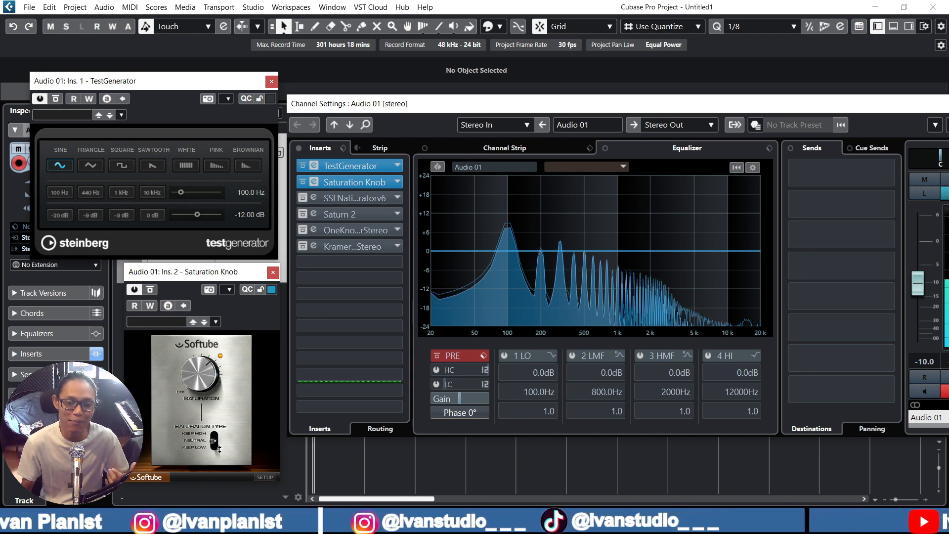
Switch the Saturation Knob's saturation type to compare how it shapes the harmonics of the 100 Hz tone.
click(217, 448)
click(217, 447)
click(217, 447)
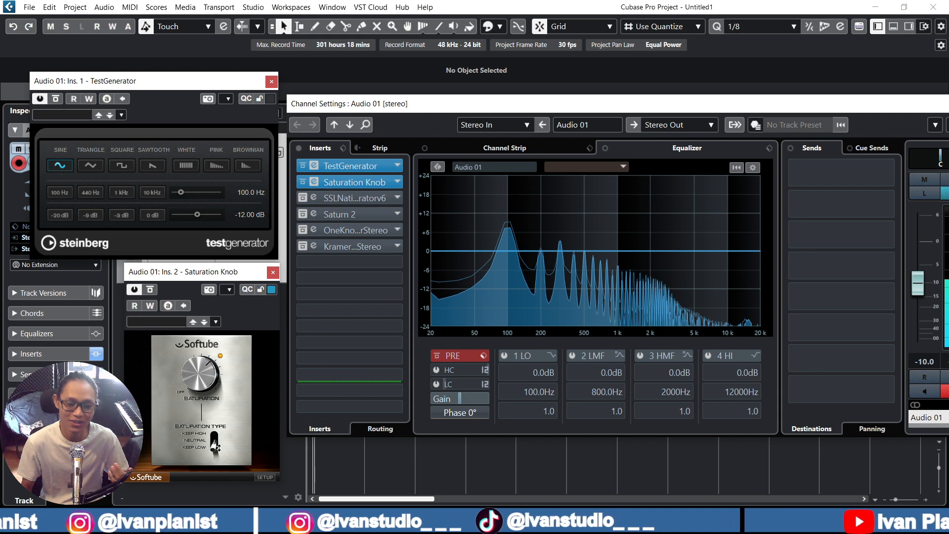
click(217, 448)
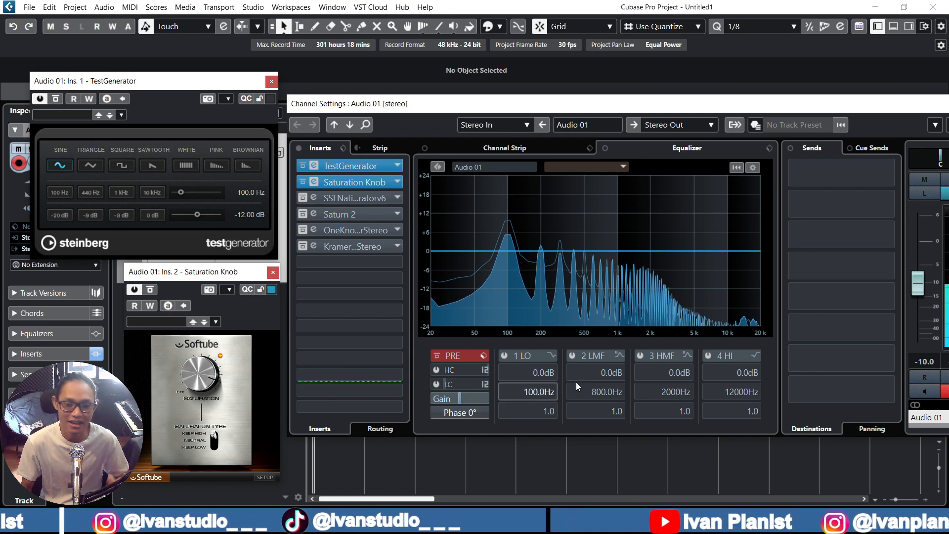
Mute Audio 01 and bypass the Saturation Knob to view the unsaturated 100 Hz tone.
click(917, 180)
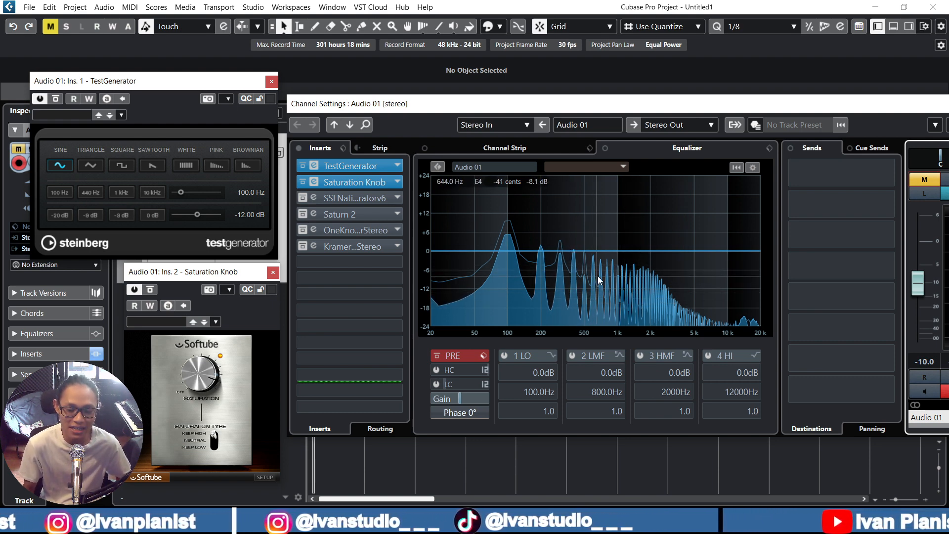
click(151, 289)
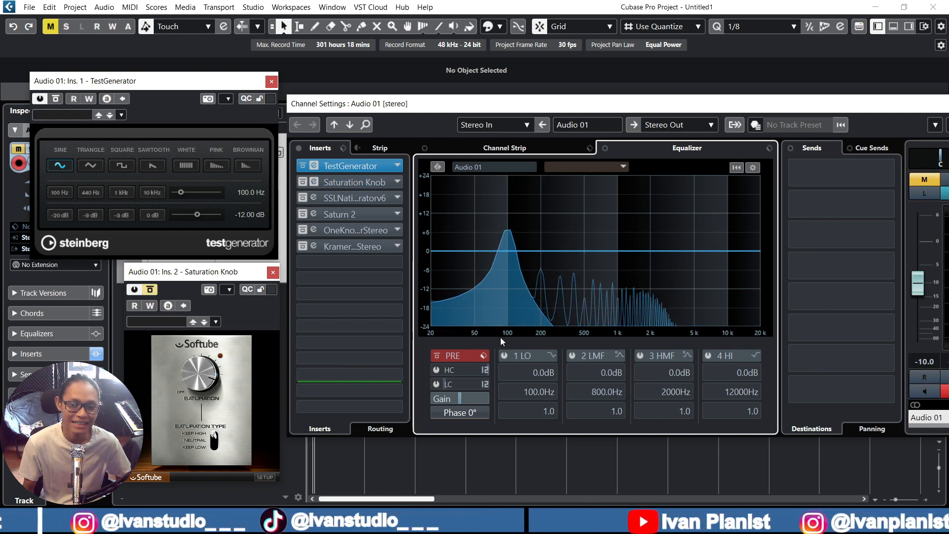
Reactivate the Saturation Knob to view its harmonics on the 100 Hz tone, and close its window.
click(150, 289)
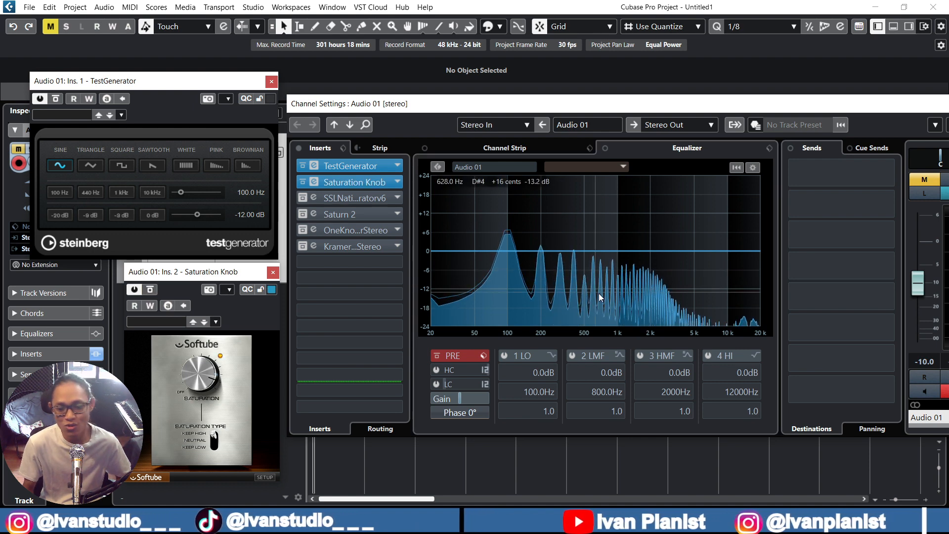
click(273, 272)
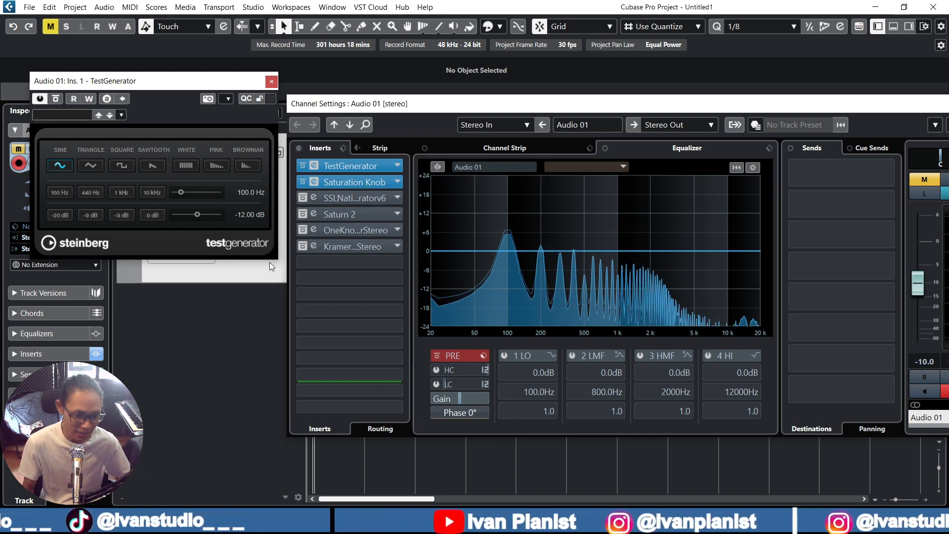
Open the SSL Native X-Saturator clear of the equalizer display and unmute Audio 01.
click(313, 197)
drag(532, 143, 250, 198)
click(923, 178)
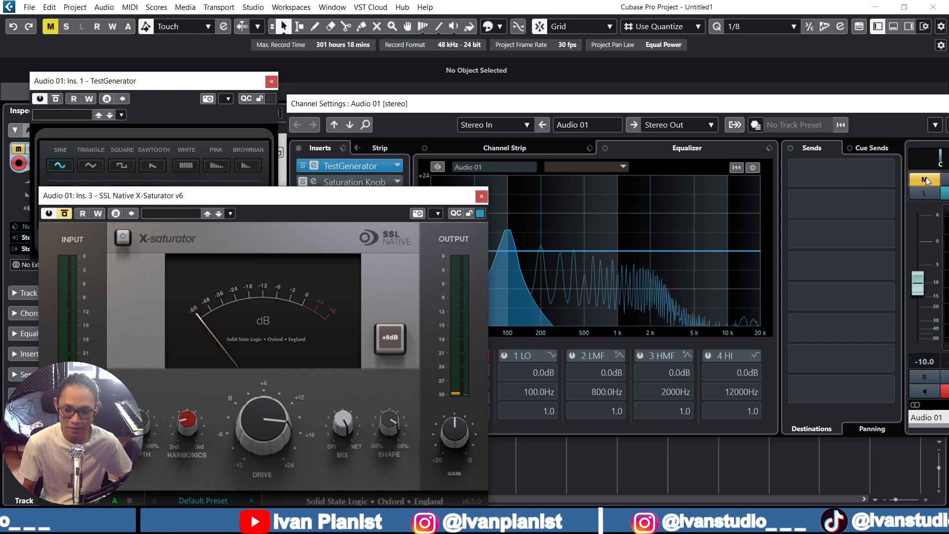
Set the TestGenerator frequency to 300 Hz and reset the equalizer's spectrum display.
click(207, 82)
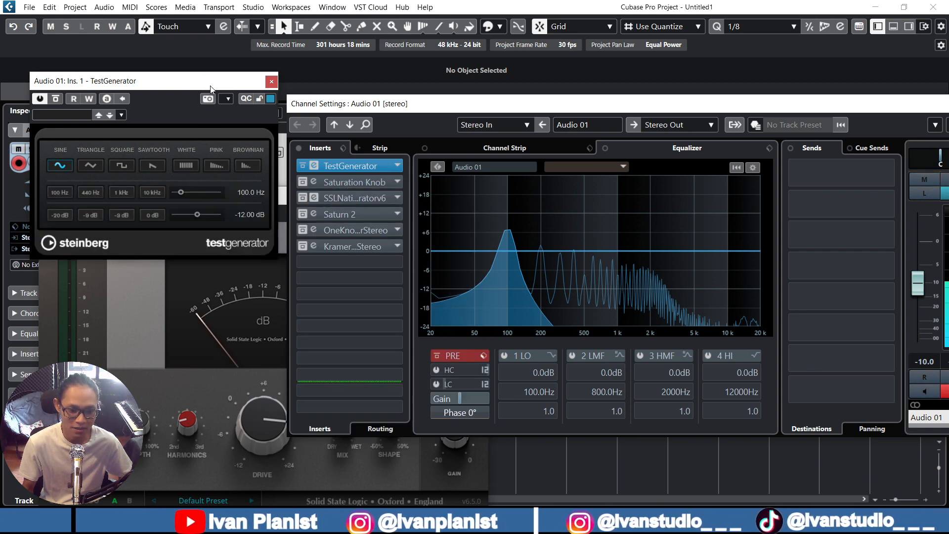
click(249, 192)
text(300)
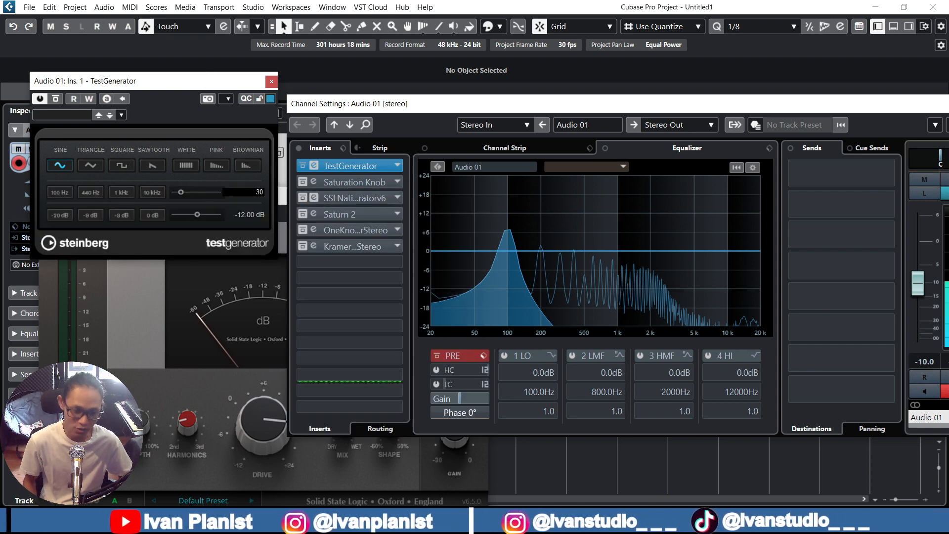
key(Return)
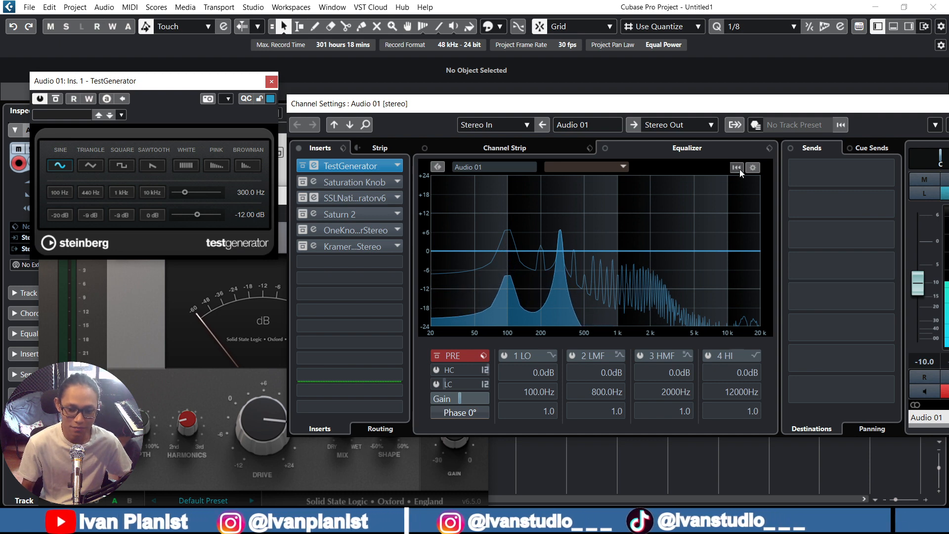
click(737, 169)
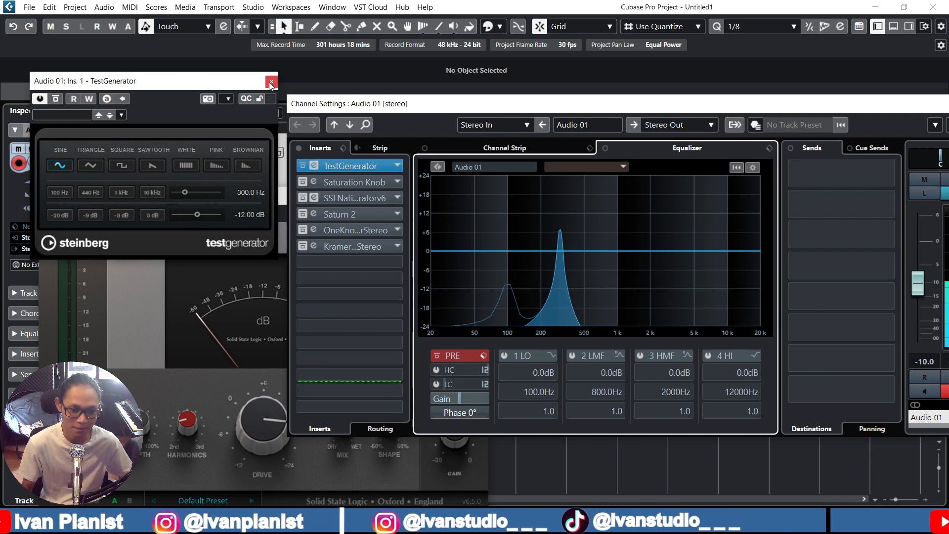
Activate the X-Saturator on the 300 Hz tone and reposition the plug-in windows to keep the spectrum in view.
drag(224, 79, 224, 67)
click(156, 293)
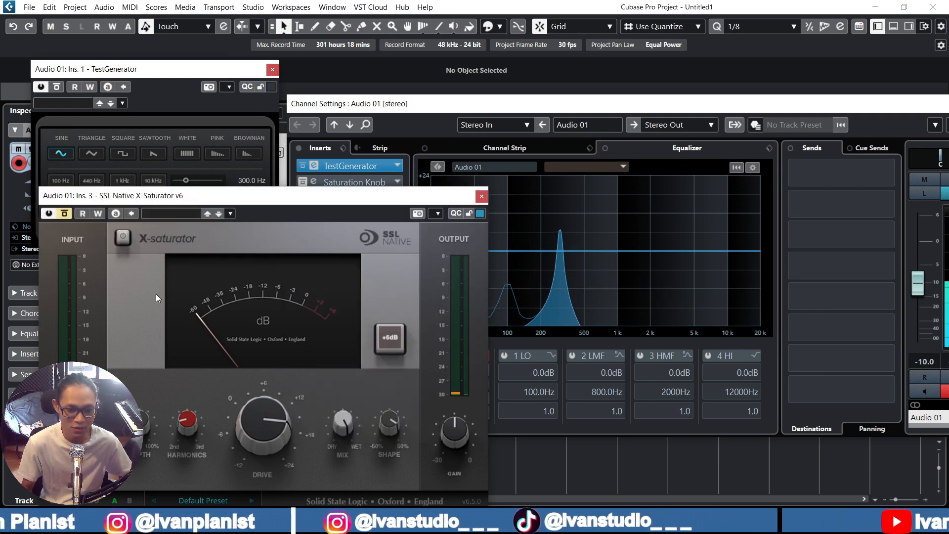
click(66, 215)
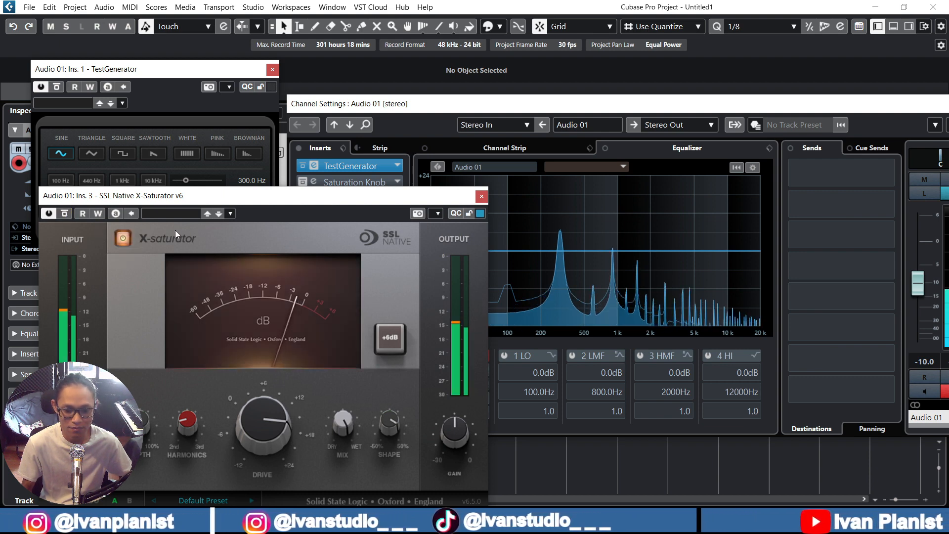
drag(261, 200, 230, 175)
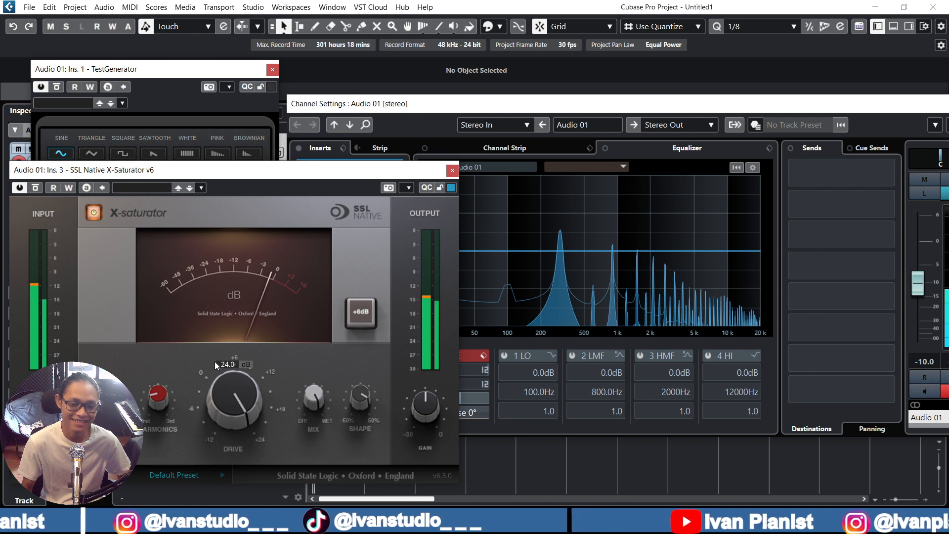
Vary the X-Saturator's Drive, Shape and Harmonics controls to compare their effect on the 300 Hz tone's spectrum.
drag(214, 361, 224, 392)
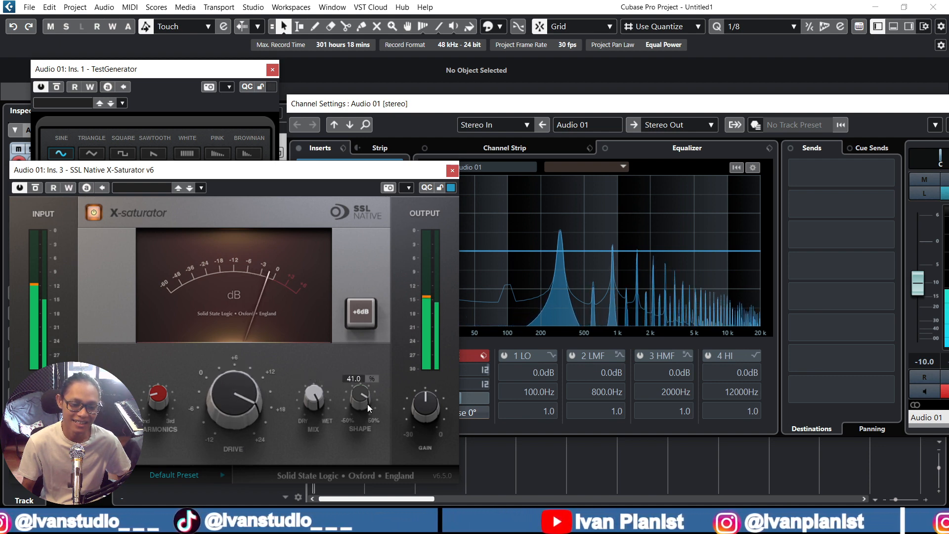
drag(357, 391, 396, 490)
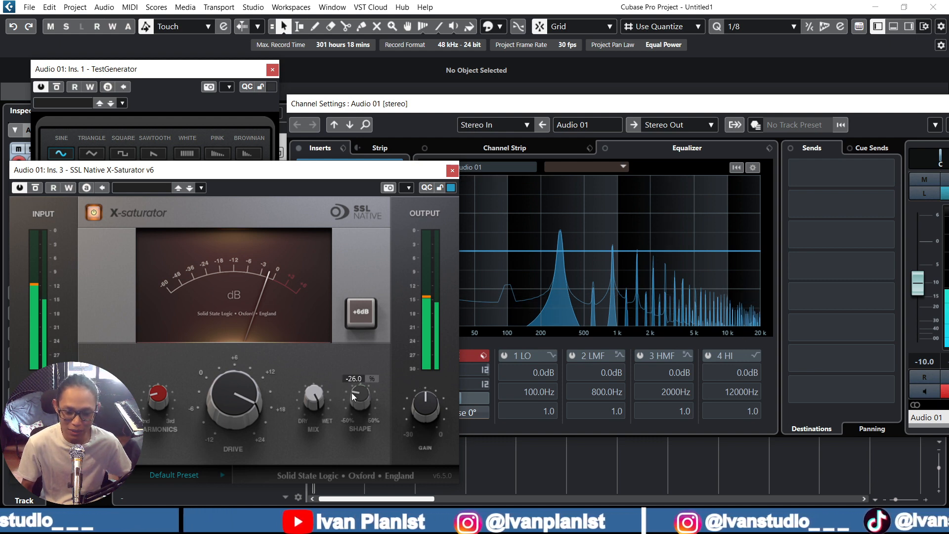
drag(352, 392, 334, 313)
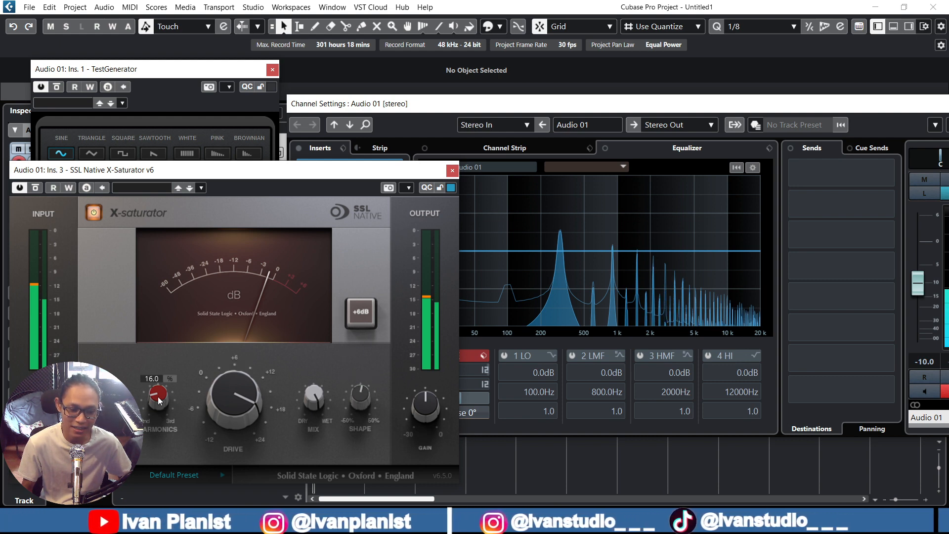
drag(158, 396, 129, 341)
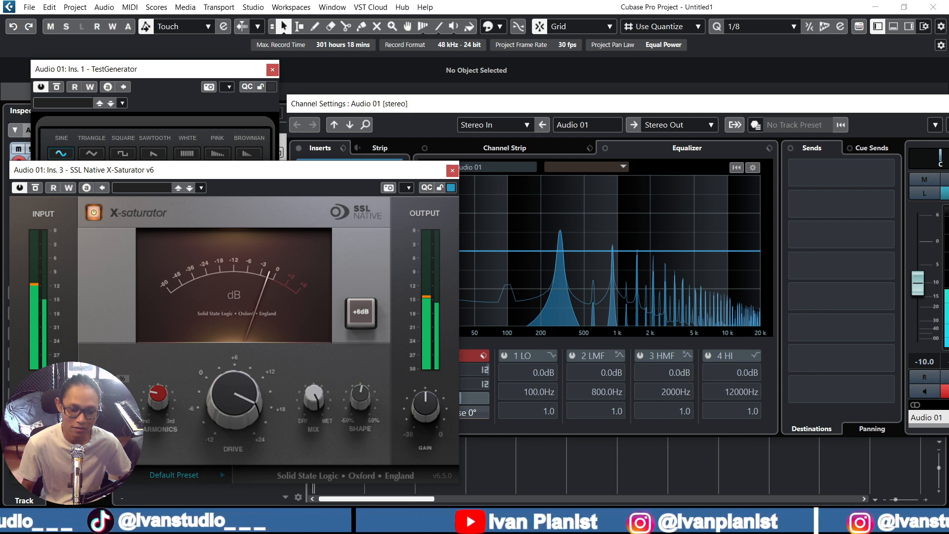
mouse_move(158, 395)
mouse_down()
mouse_move(150, 354)
mouse_move(157, 411)
mouse_up()
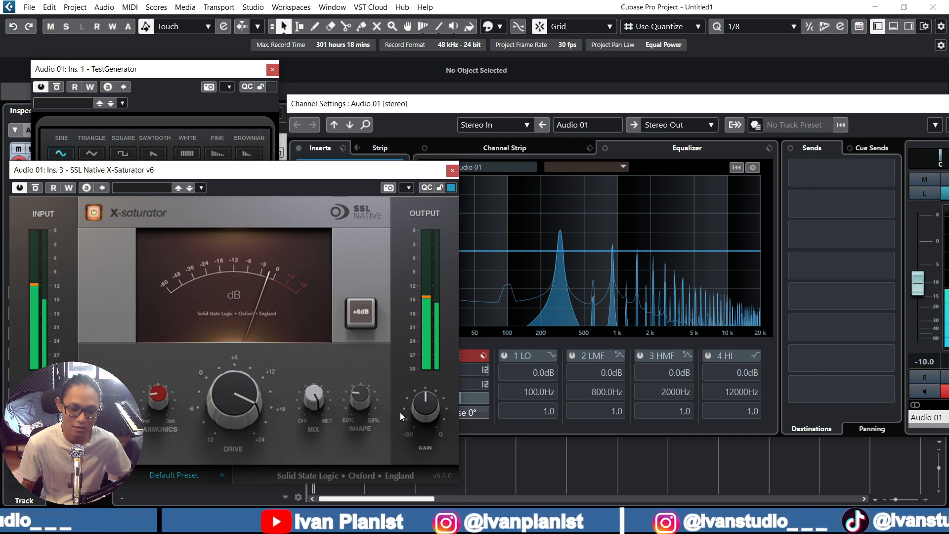
drag(221, 376, 231, 393)
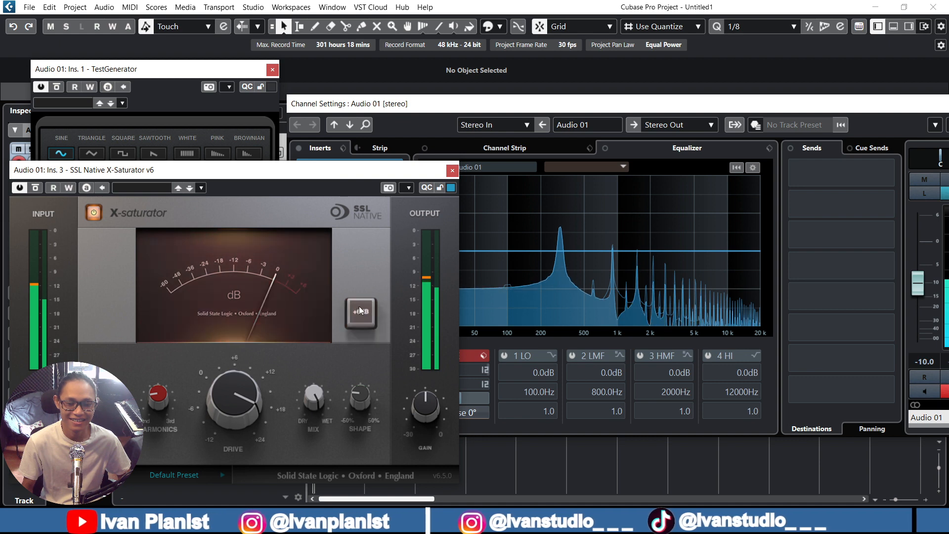
Bypass and reactivate the X-Saturator repeatedly to compare the 300 Hz tone with and without saturation.
click(99, 214)
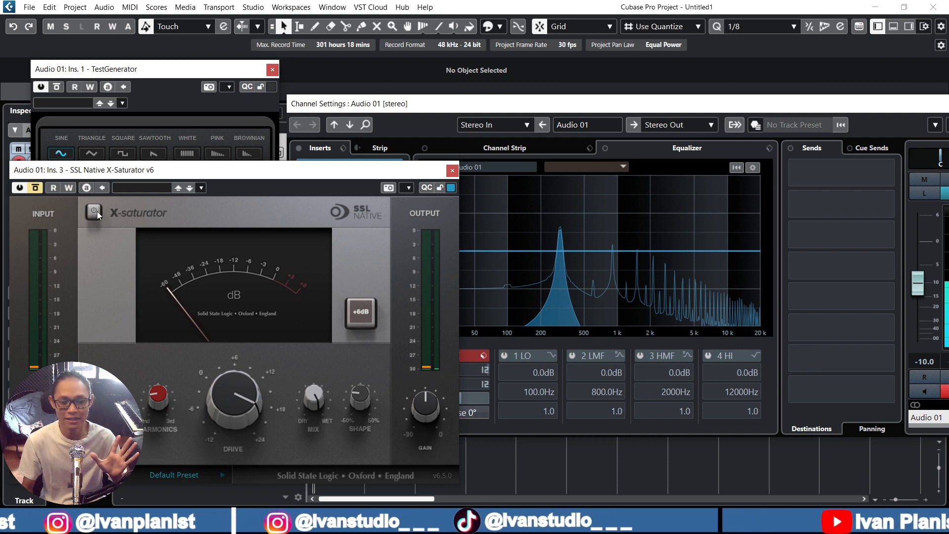
click(97, 212)
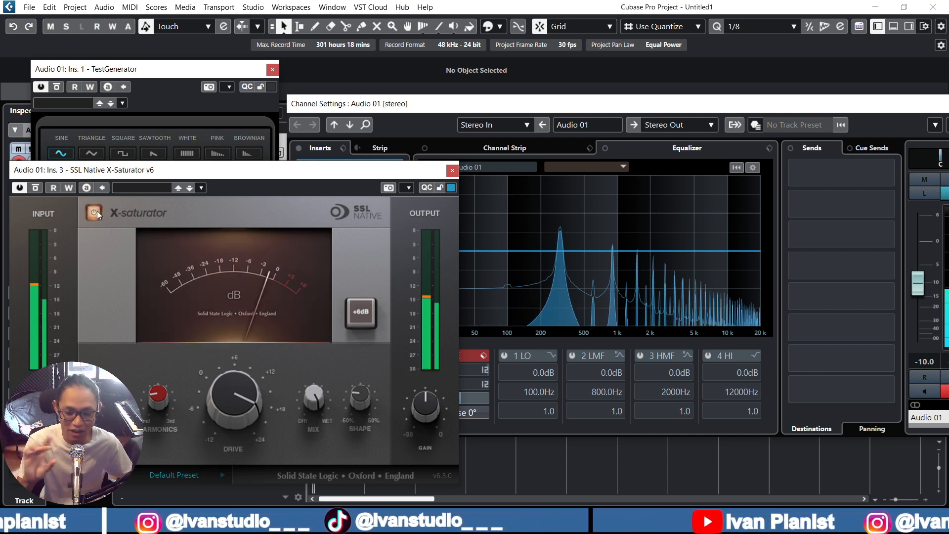
click(97, 211)
click(97, 209)
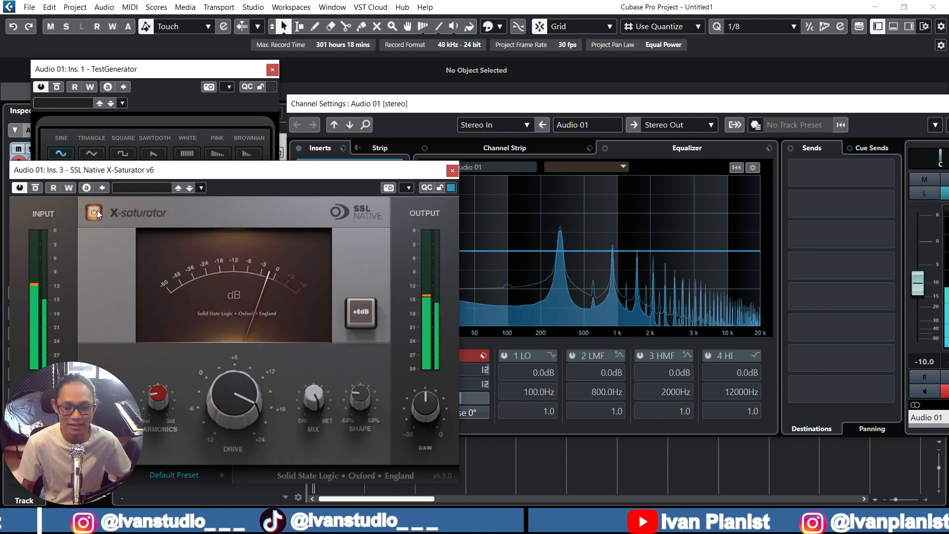
Close the X-Saturator window and bypass both the X-Saturator and the TestGenerator.
click(451, 170)
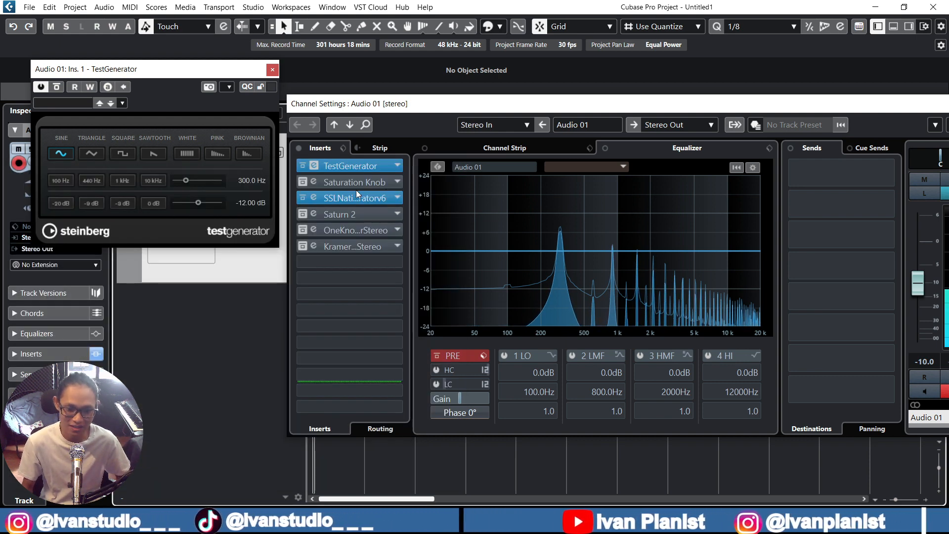
click(304, 196)
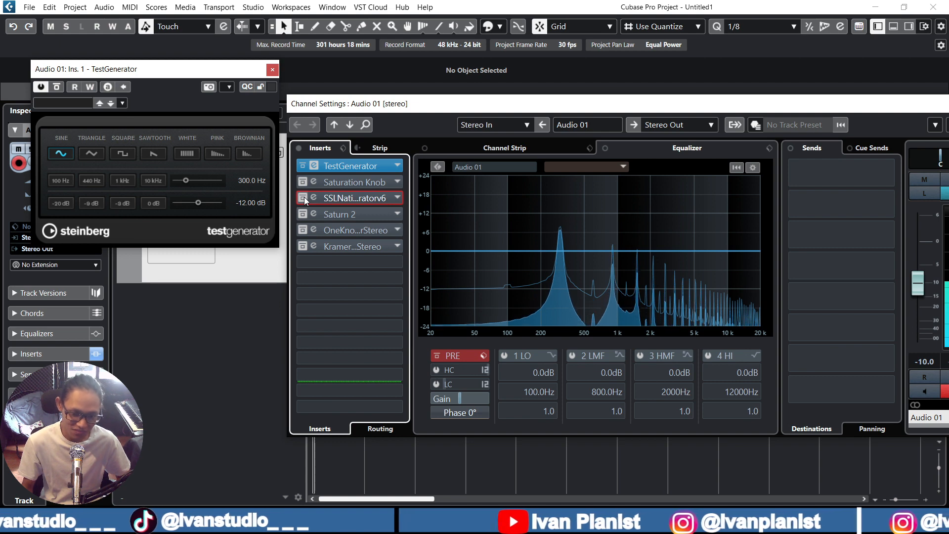
click(57, 88)
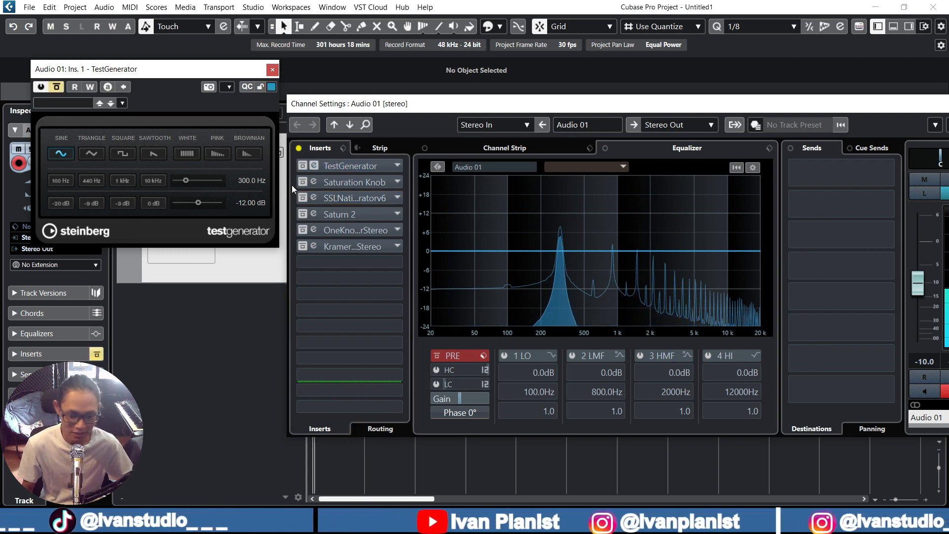
Open Saturn 2 clear of the equalizer display and activate it together with the TestGenerator.
click(314, 213)
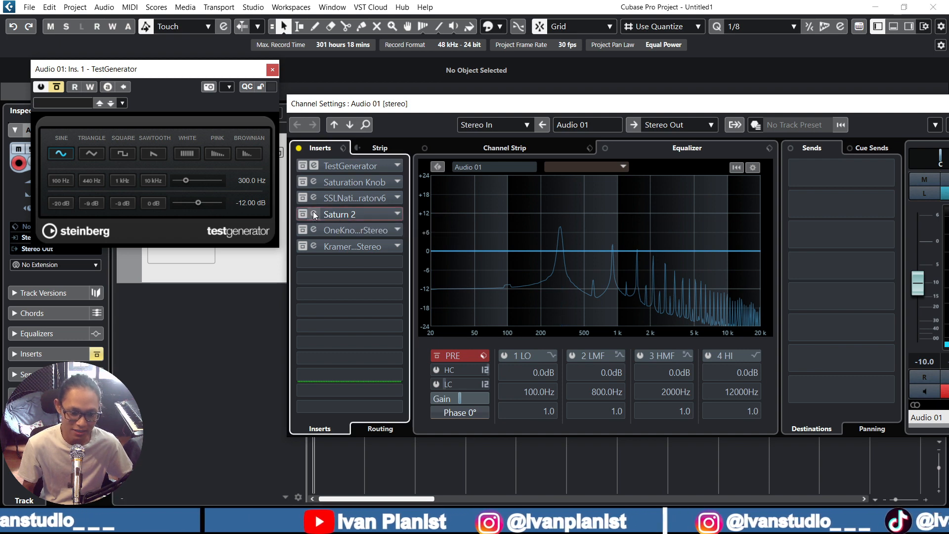
drag(585, 178, 325, 200)
click(53, 87)
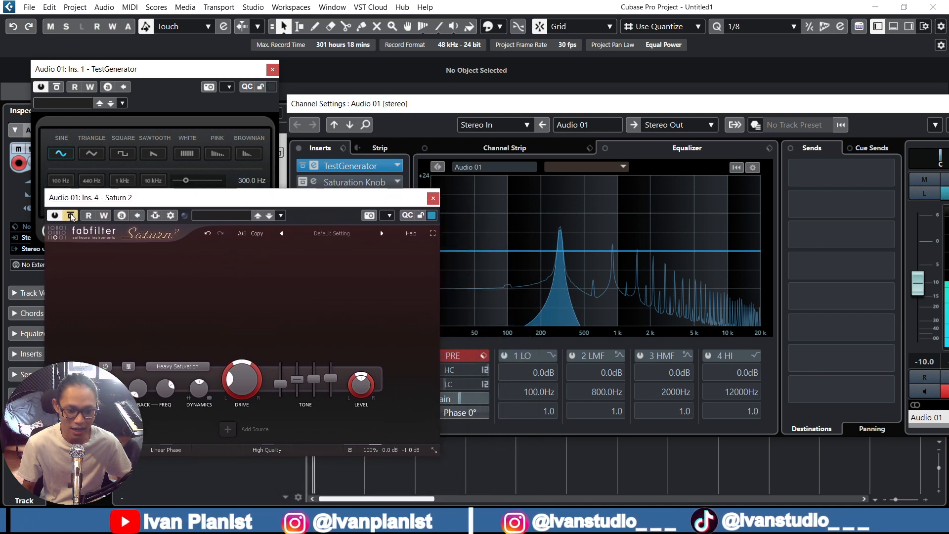
click(71, 215)
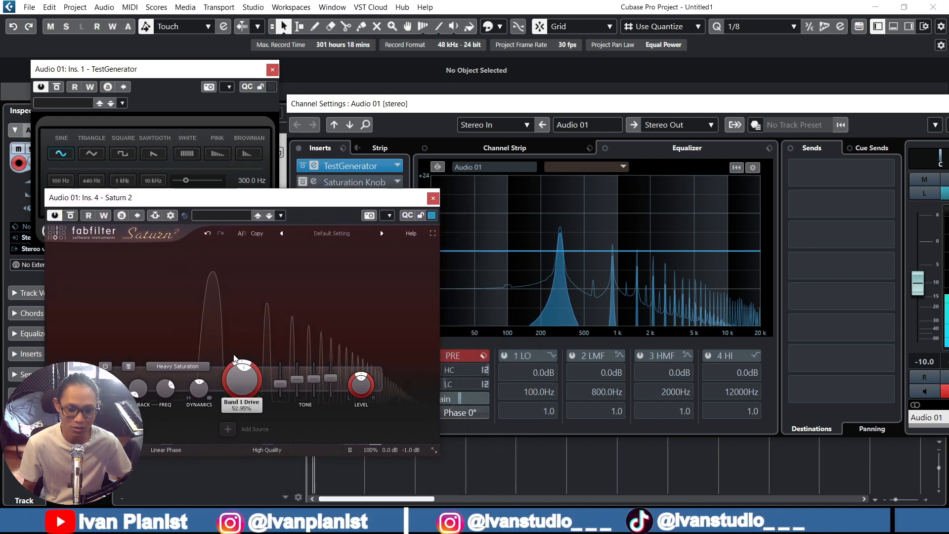
Vary Saturn 2's Band 1 Drive up to about 80% to compare the harmonics, briefly muting Audio 01 in between.
drag(235, 358, 229, 385)
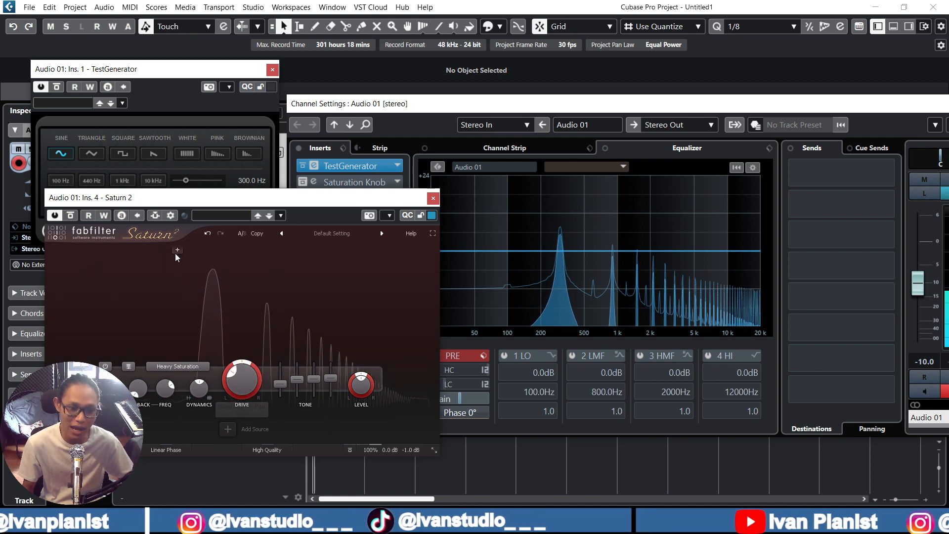
click(920, 178)
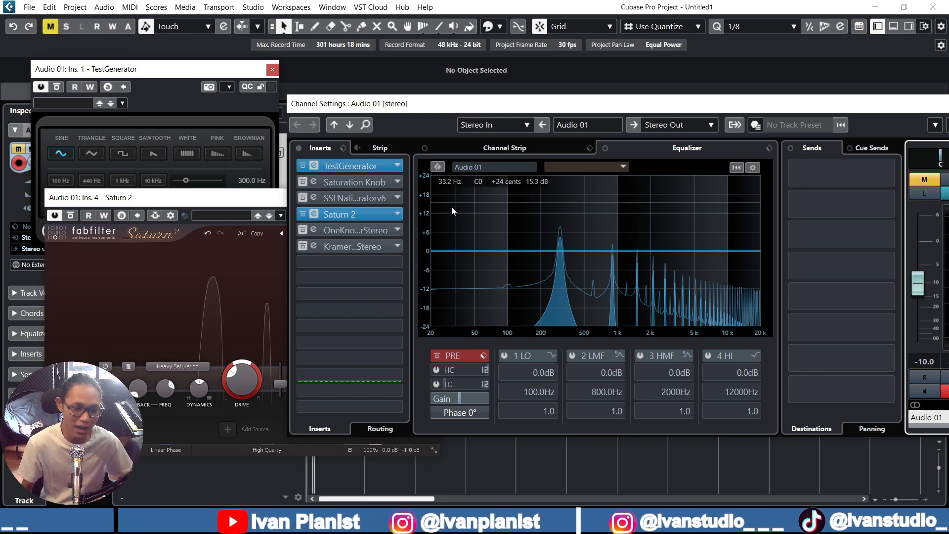
click(926, 182)
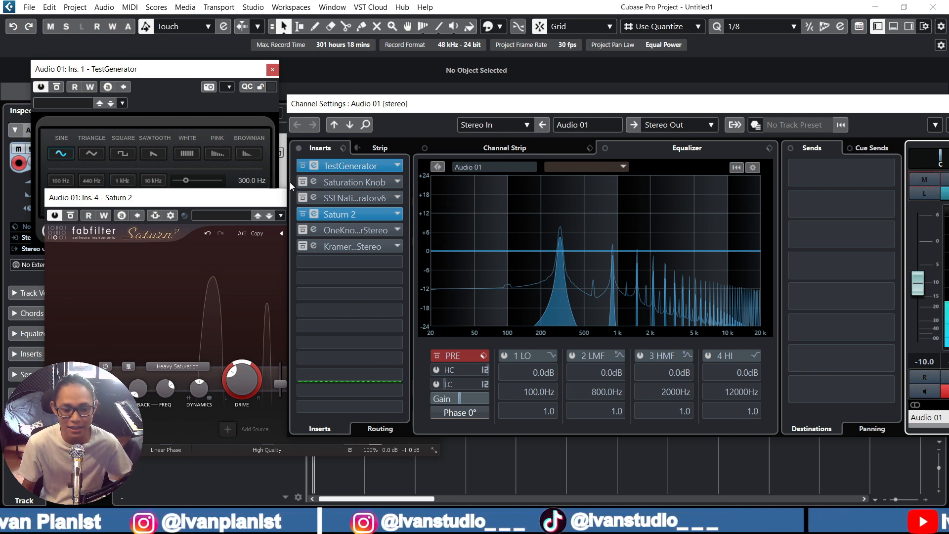
click(256, 203)
mouse_move(236, 389)
mouse_down()
mouse_move(215, 324)
mouse_move(221, 384)
mouse_up()
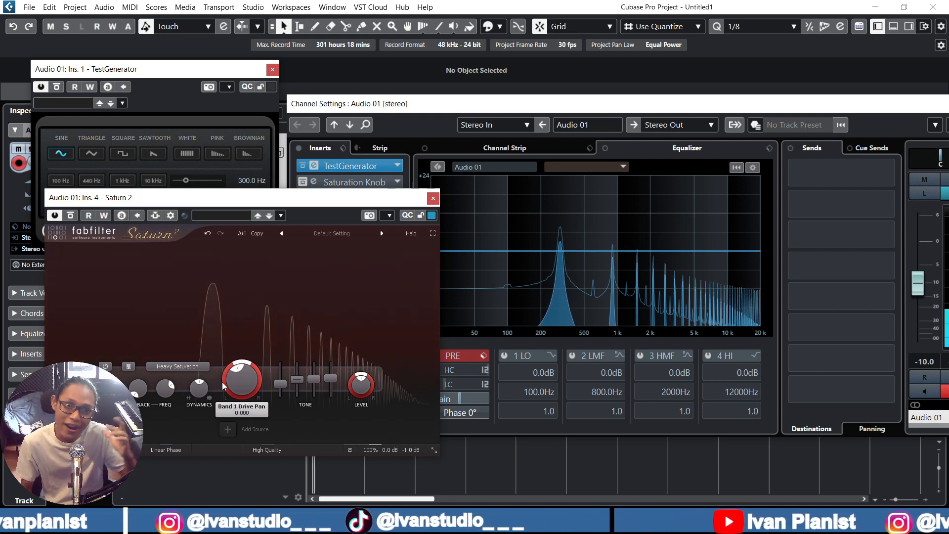
drag(238, 383, 200, 274)
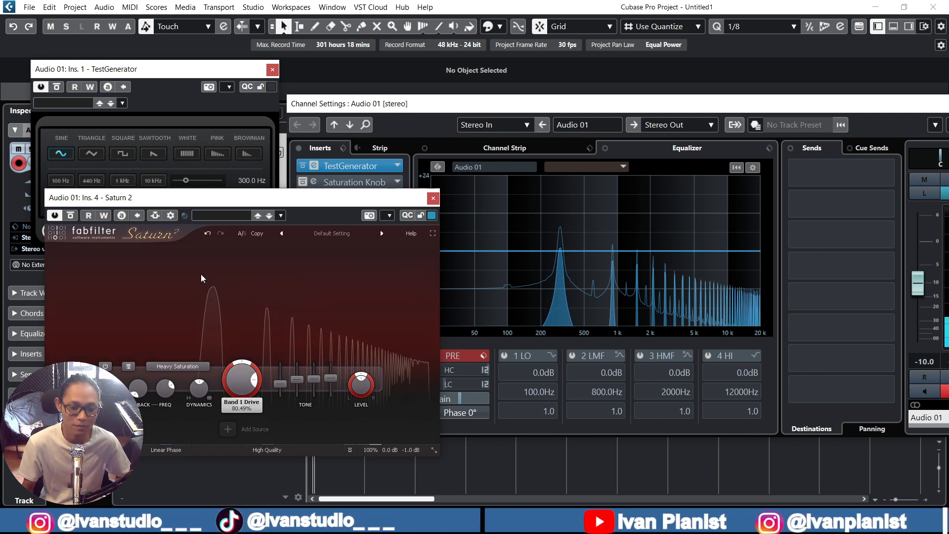
Close the Saturn 2 window and bypass Saturn 2 on Audio 01.
click(433, 198)
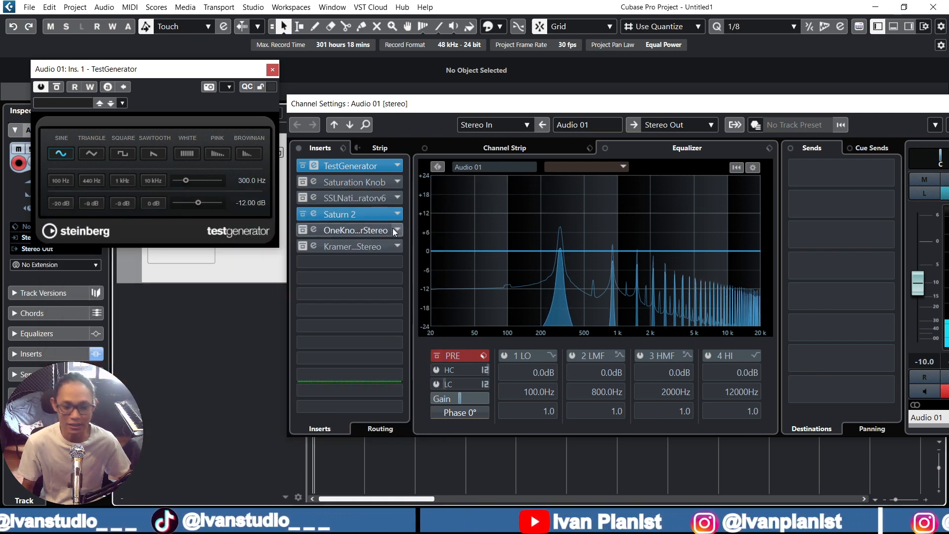
click(303, 215)
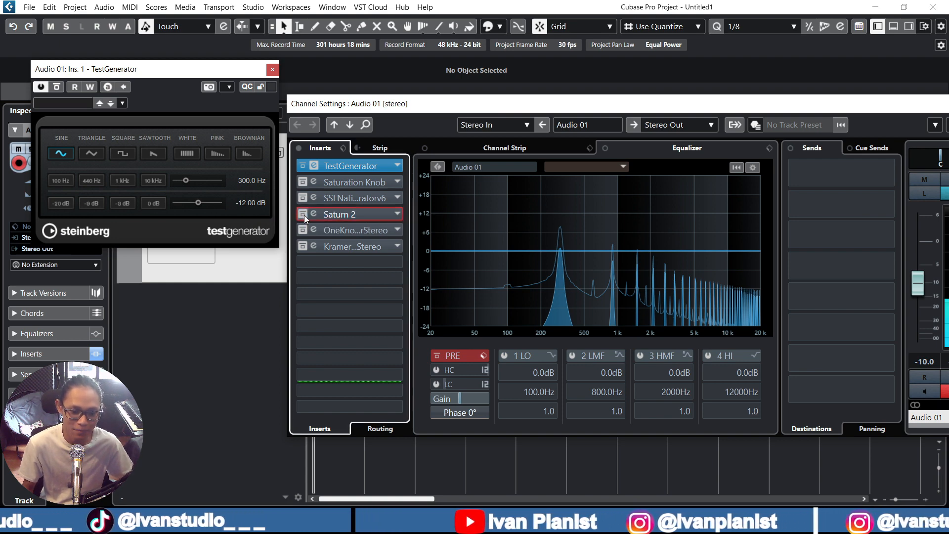
Open and activate OneKnob Driver Stereo beside the equalizer, and vary its drive around 8.5 to compare the harmonics.
click(317, 231)
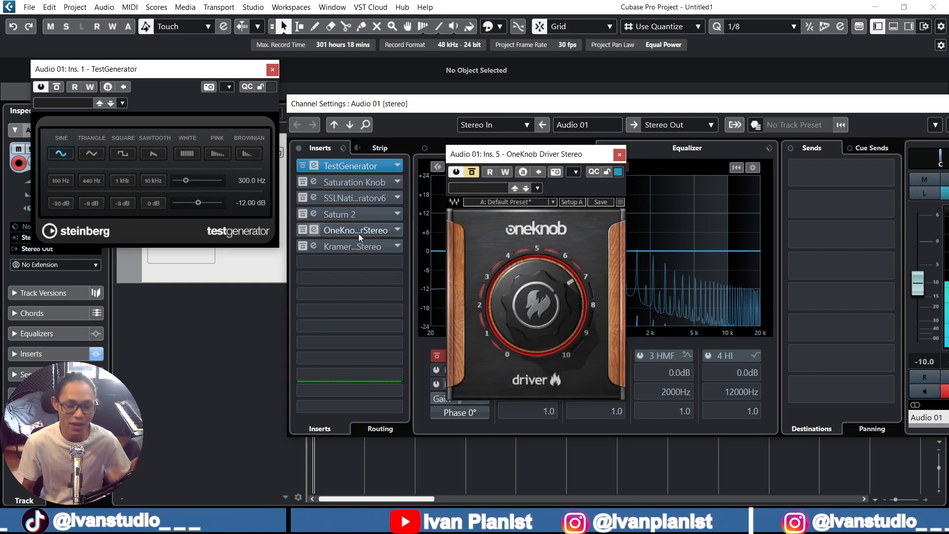
drag(571, 159, 343, 211)
click(245, 224)
mouse_move(313, 342)
mouse_down()
mouse_move(312, 316)
mouse_move(302, 375)
mouse_move(312, 332)
mouse_up()
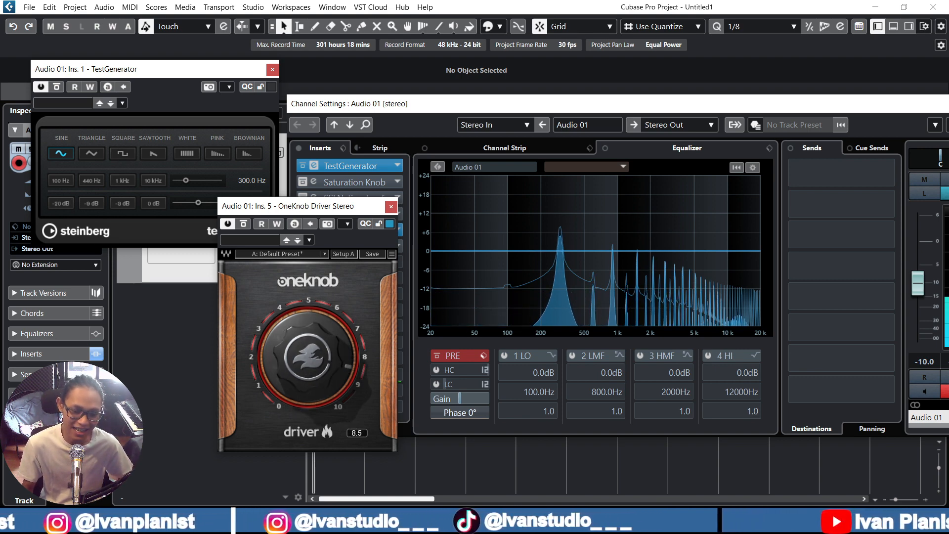
mouse_move(313, 345)
mouse_down()
mouse_move(313, 387)
mouse_move(313, 346)
mouse_up()
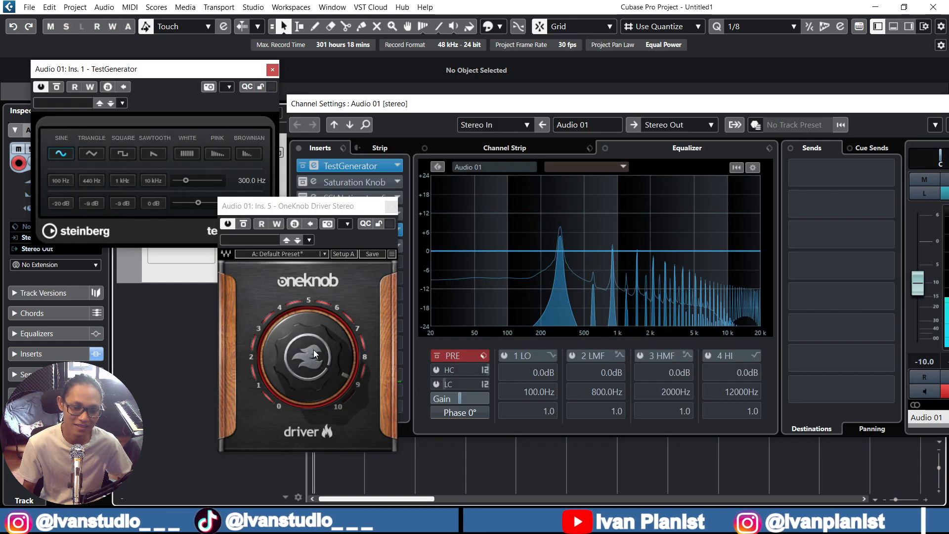
Vary OneKnob Driver's drive once more around 8 to compare the harmonics, and bypass the plug-in and close its window.
mouse_move(313, 346)
mouse_down()
mouse_move(313, 373)
mouse_move(313, 346)
mouse_move(313, 359)
mouse_up()
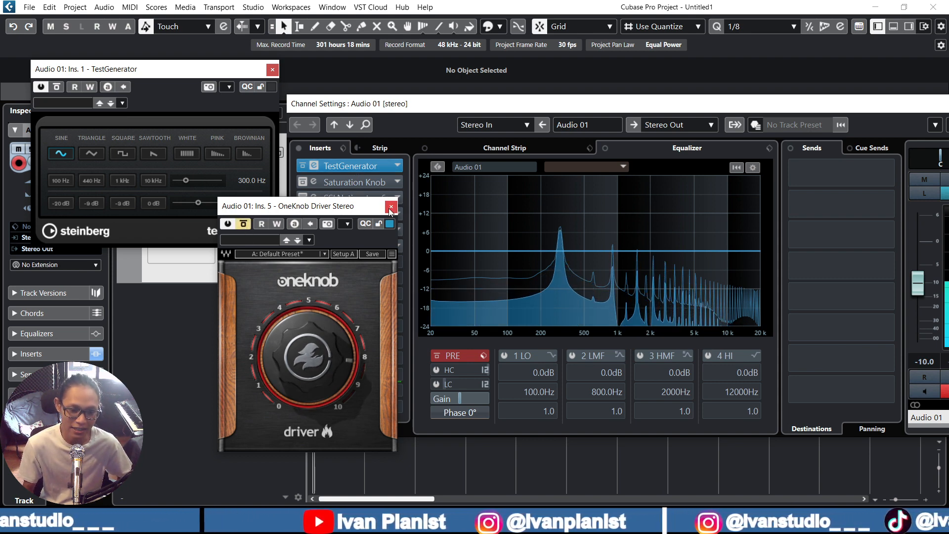
click(391, 206)
Open Kramer Tape Stereo on Audio 01, place it clear of the equalizer display and activate it.
click(313, 246)
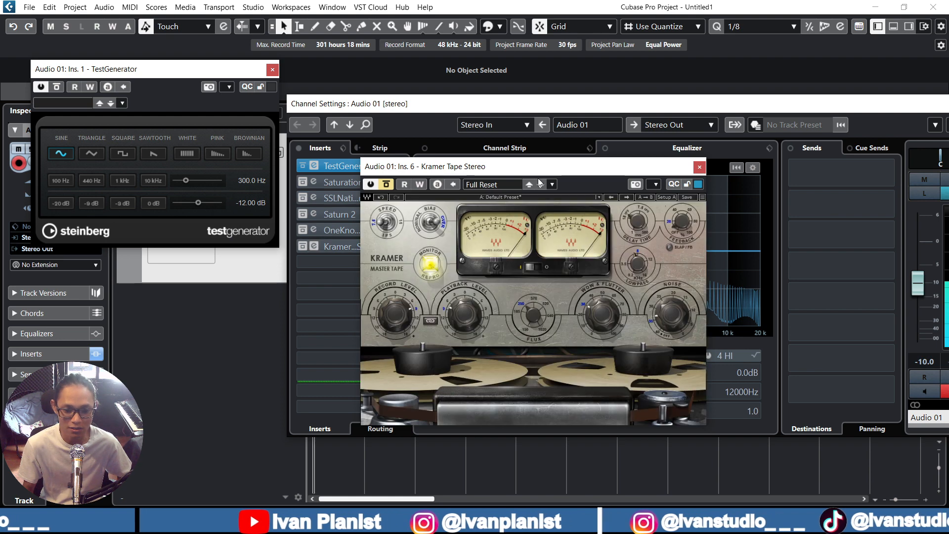
drag(542, 165, 275, 173)
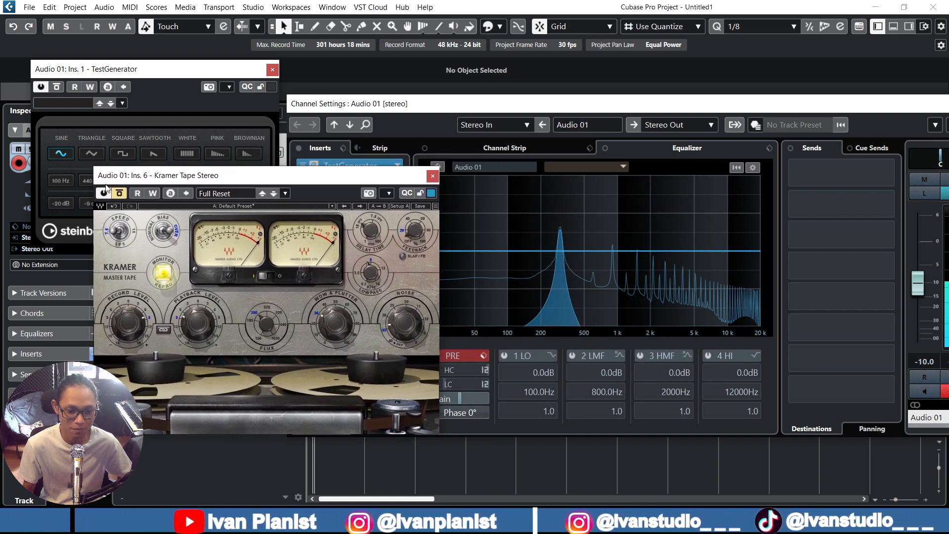
click(119, 194)
Vary Kramer Tape's Record Level, Playback Level and Flux to compare the harmonics, with Playback Level at about 3.9.
mouse_move(130, 323)
mouse_down()
mouse_move(129, 277)
mouse_move(129, 308)
mouse_up()
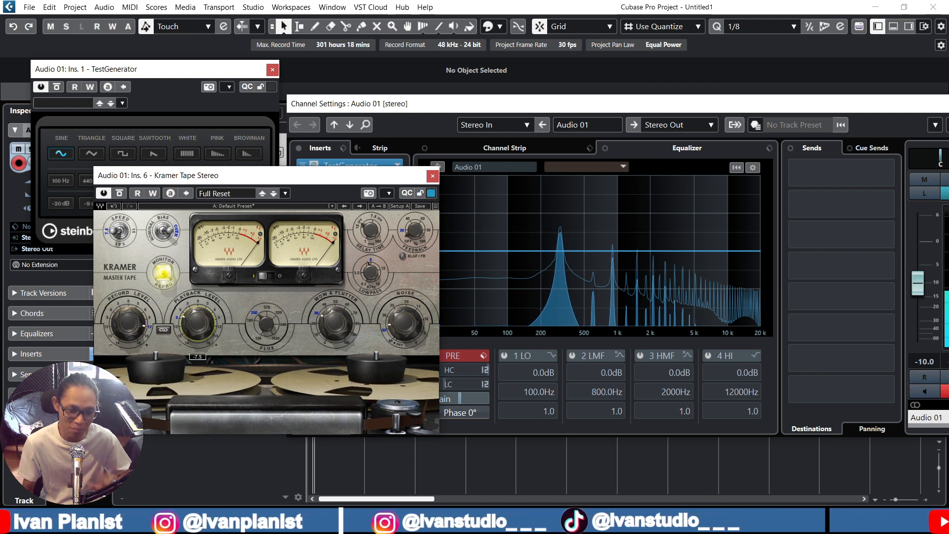
drag(203, 336, 196, 329)
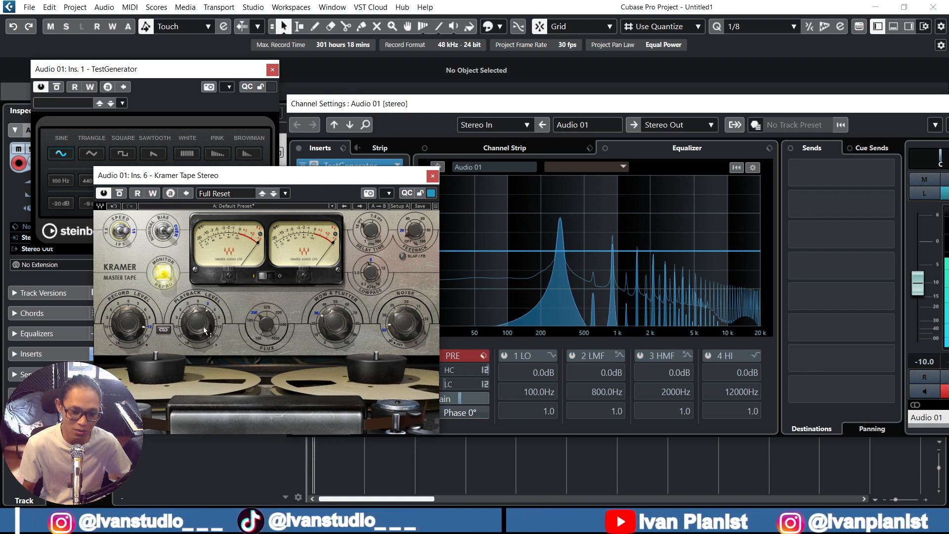
mouse_move(203, 326)
mouse_down()
mouse_move(259, 334)
mouse_move(267, 316)
mouse_up()
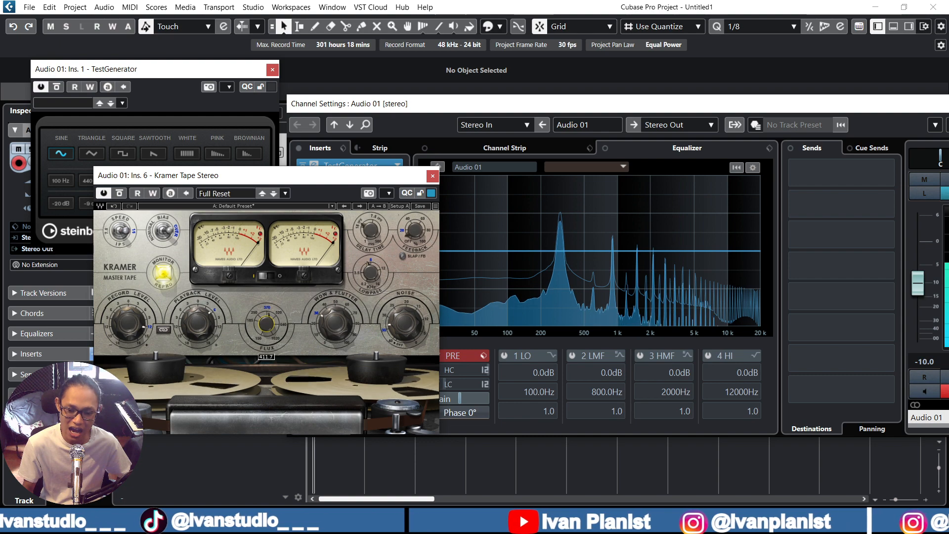
click(726, 176)
click(211, 325)
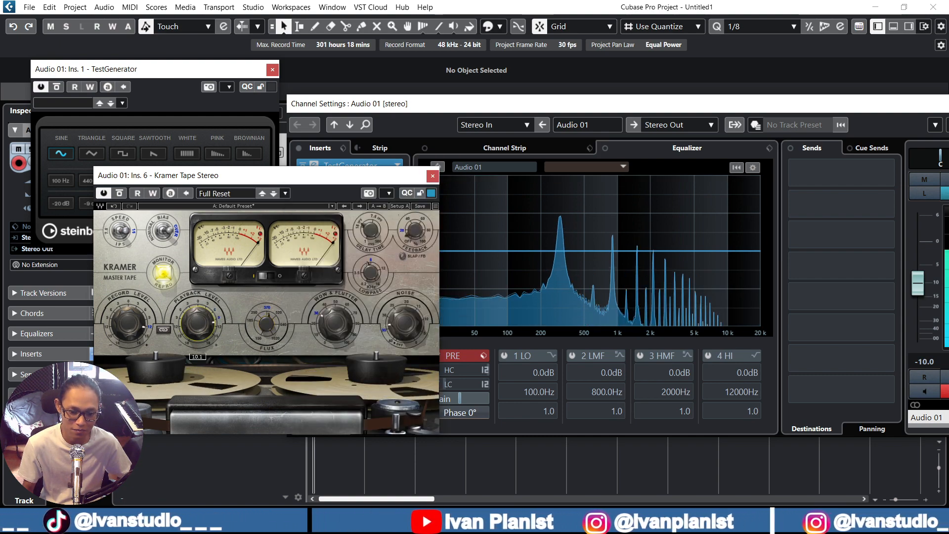
drag(201, 324, 197, 334)
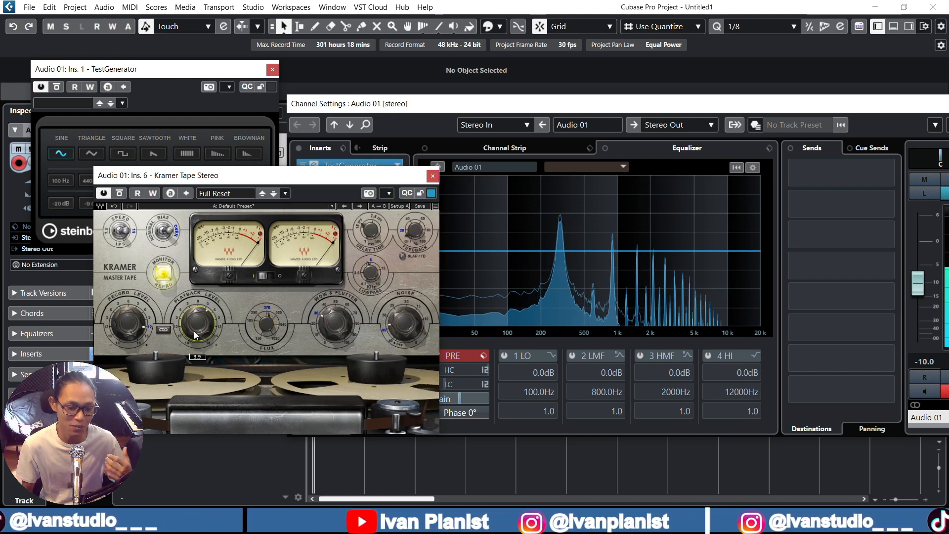
drag(130, 323, 130, 337)
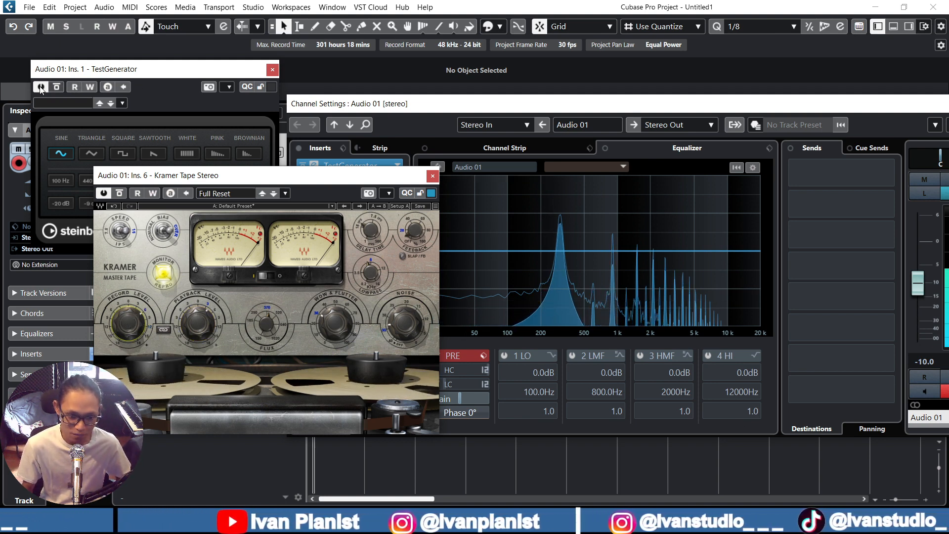
Bypass and reactivate the TestGenerator, and set Kramer Tape's Record Level to about 12.4 to examine the harmonics.
click(55, 97)
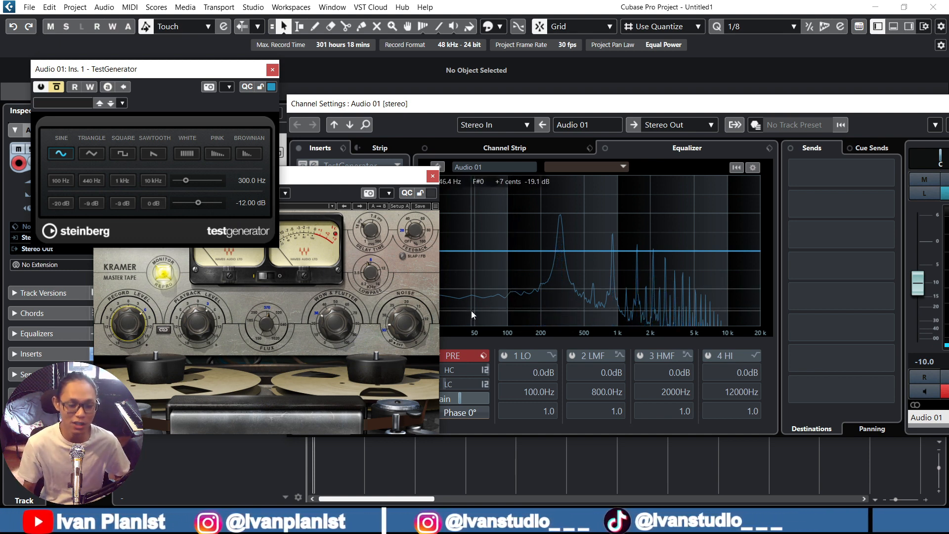
click(58, 90)
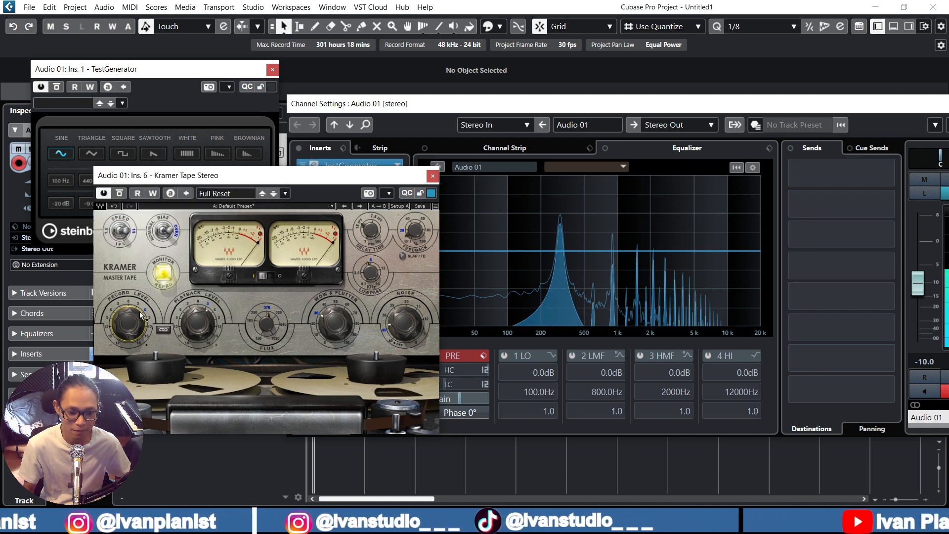
drag(130, 324, 130, 299)
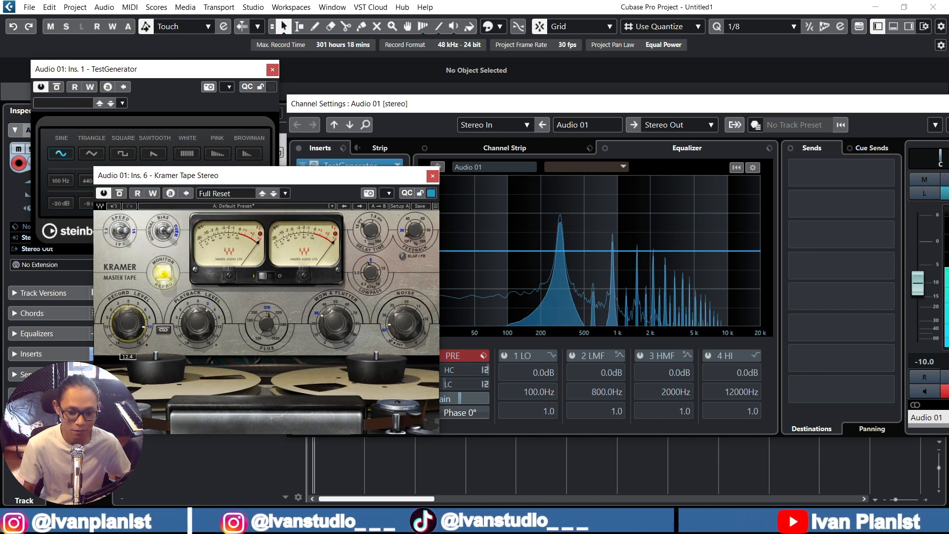
Try an 8.1 dB equalizer cut at 915 Hz on band 3 against the harmonic there, and switch the band off.
click(613, 253)
drag(613, 251, 613, 276)
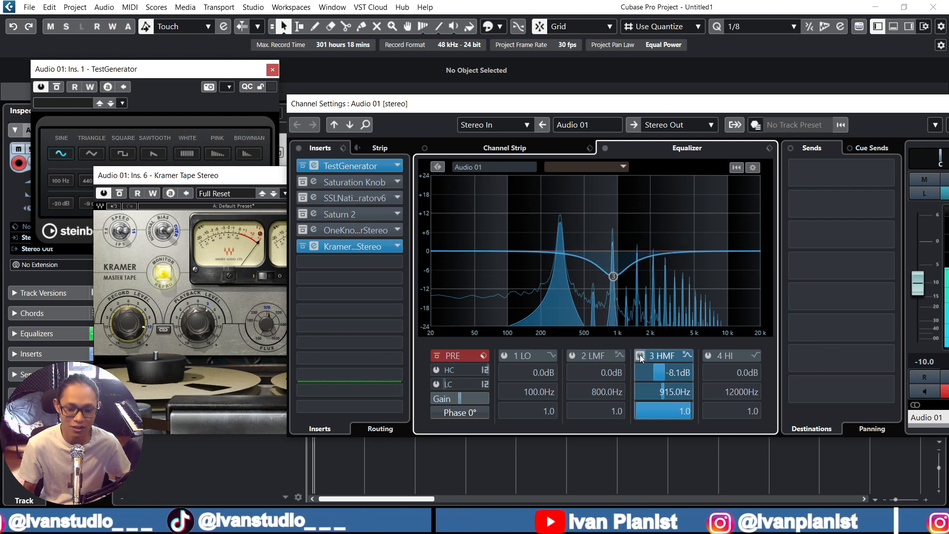
click(640, 356)
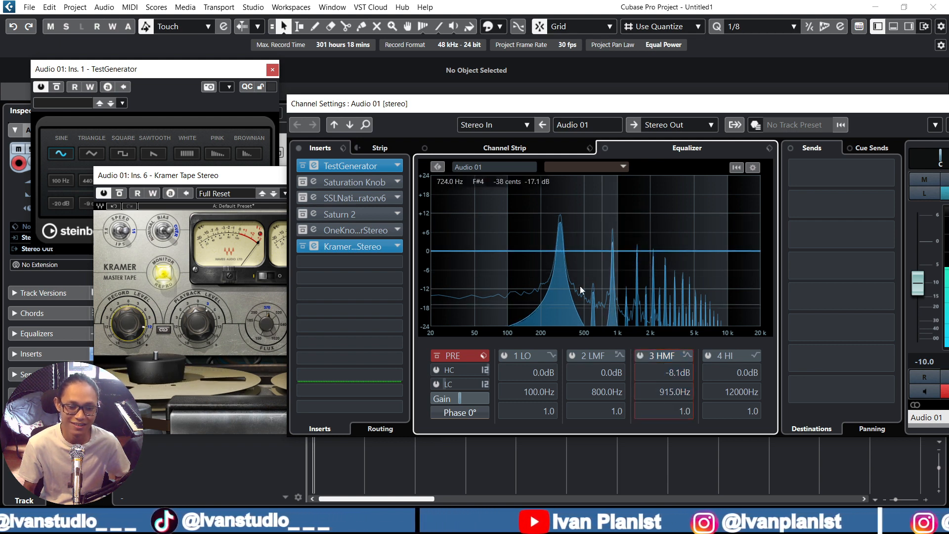
Bypass Kramer Tape Stereo on Audio 01 and close its window.
click(302, 245)
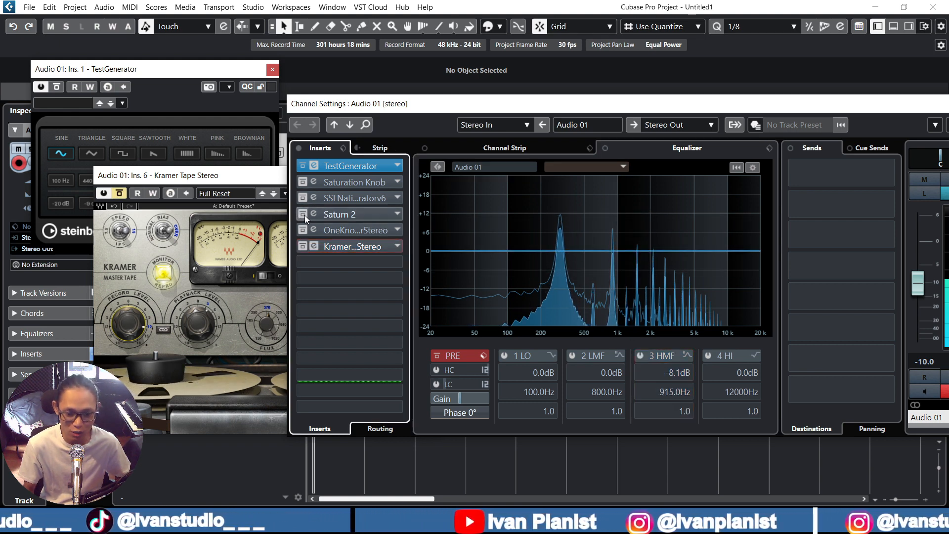
click(280, 177)
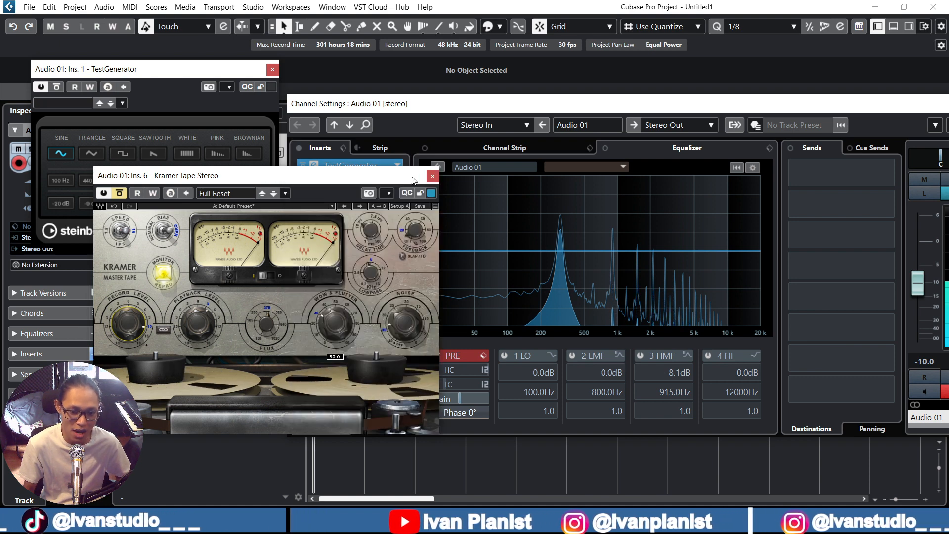
click(433, 176)
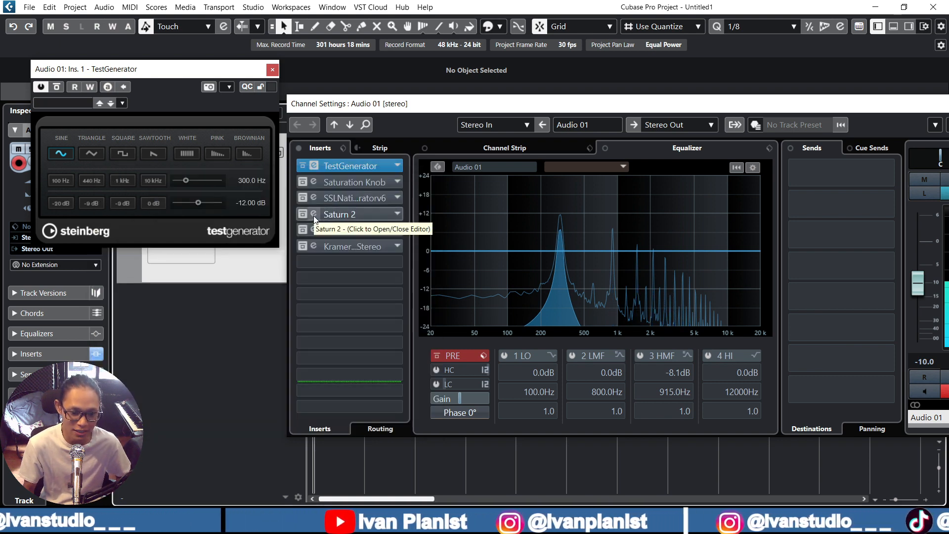
Reopen and activate Saturn 2, and vary Band 1 Drive between 100% and about 81% to compare the Heavy Saturation harmonics.
click(313, 214)
click(67, 218)
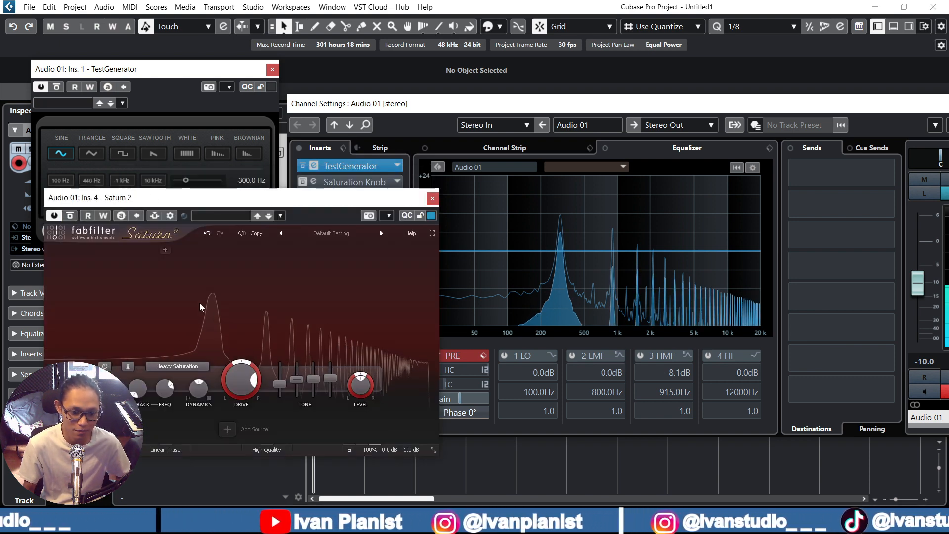
drag(248, 376, 290, 470)
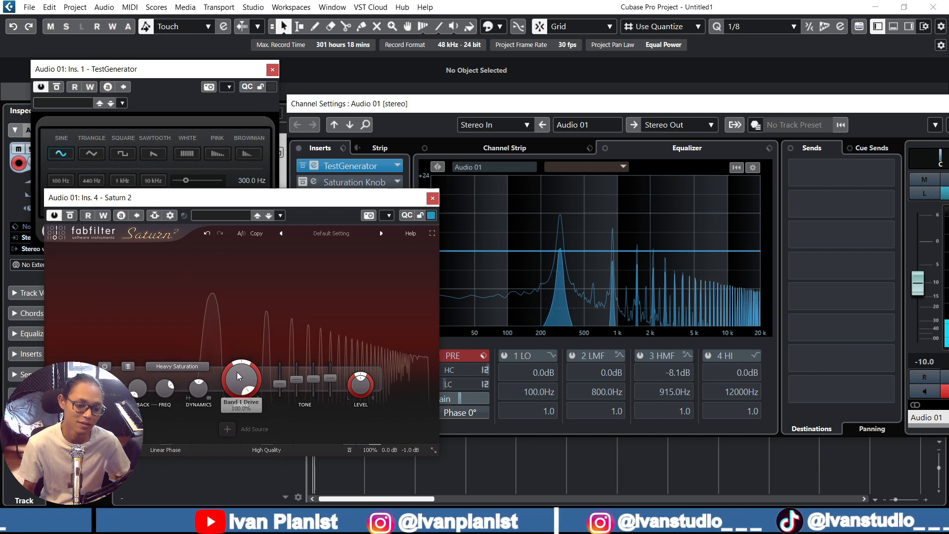
drag(237, 373, 227, 401)
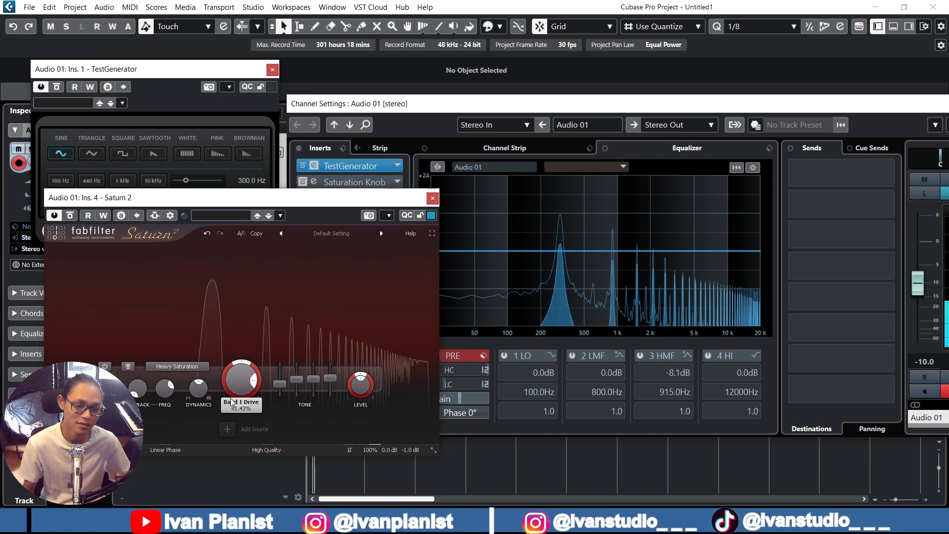
Compare Saturn 2's Subtle Saturation and Gentle Saturation styles at different Drive amounts, ending on Gentle Saturation.
click(192, 373)
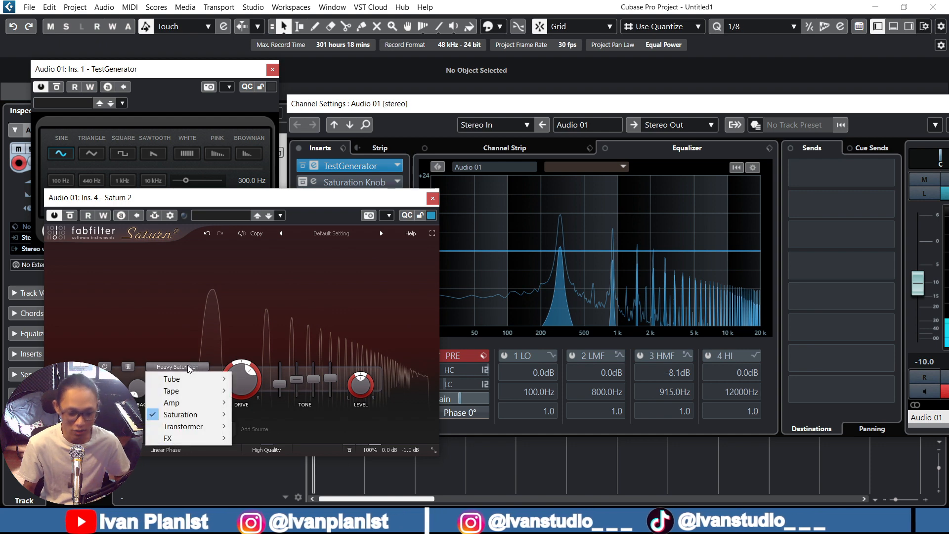
mouse_move(201, 413)
click(244, 418)
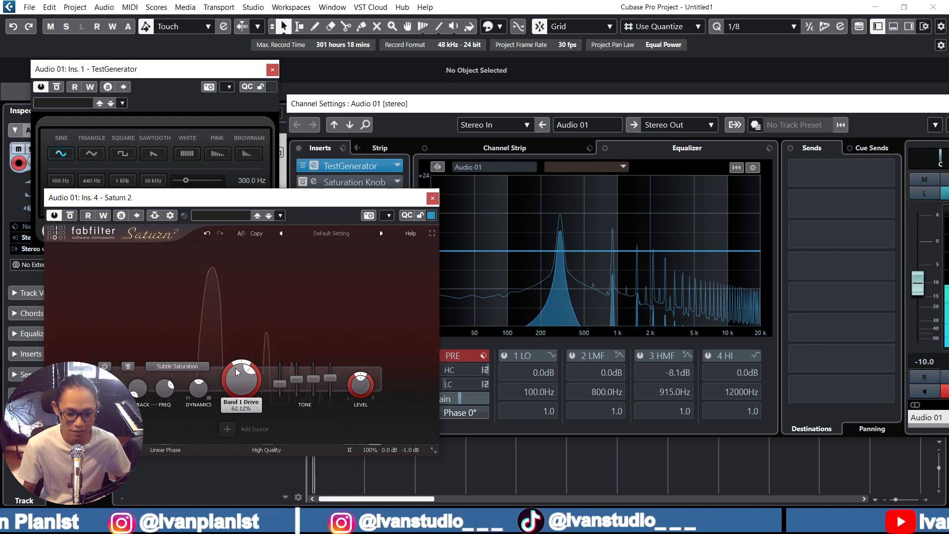
click(187, 366)
mouse_move(212, 416)
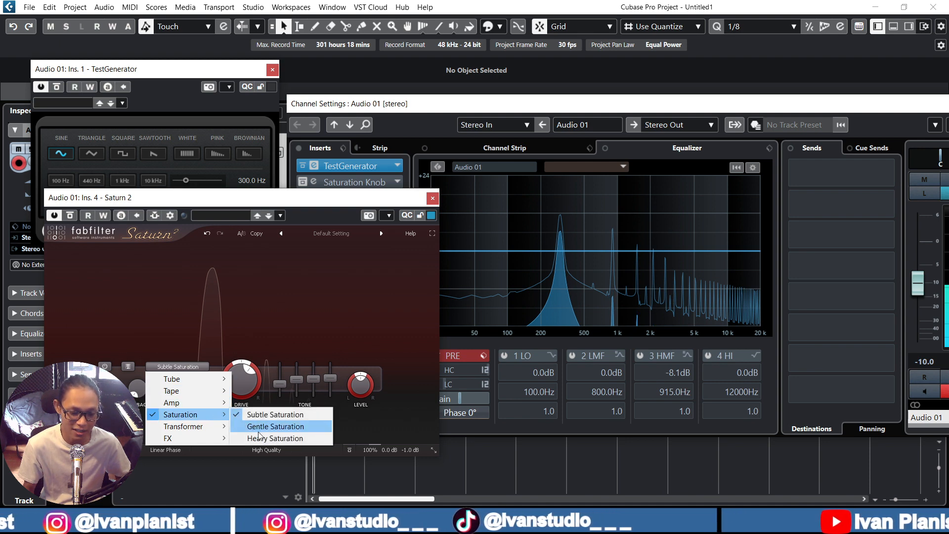
click(270, 426)
drag(231, 360, 235, 310)
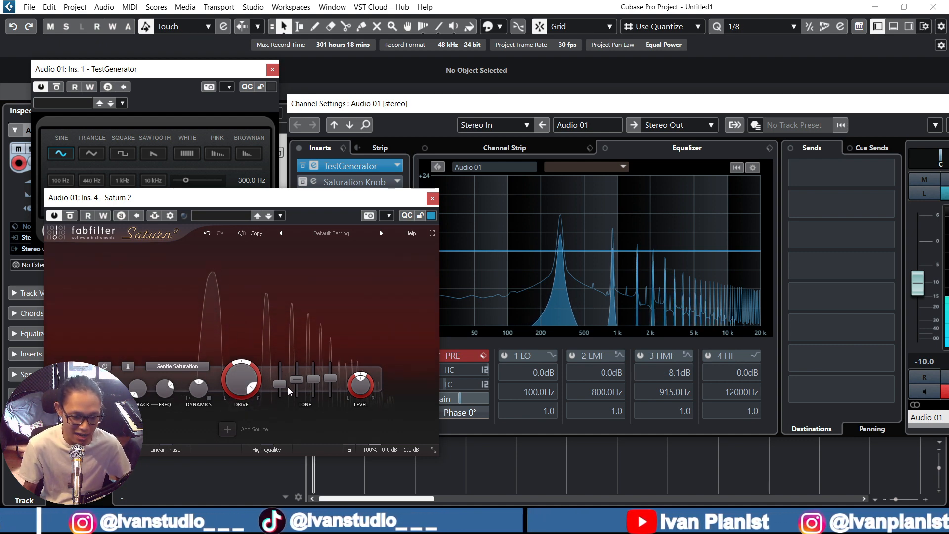
Adjust Saturn 2's Tone, Freq, Level and Drive controls to compare the harmonics, leaving Band 1 Drive at about 92%.
drag(280, 385, 248, 377)
drag(160, 384, 158, 378)
mouse_move(236, 375)
mouse_down()
mouse_move(234, 361)
mouse_move(239, 369)
mouse_up()
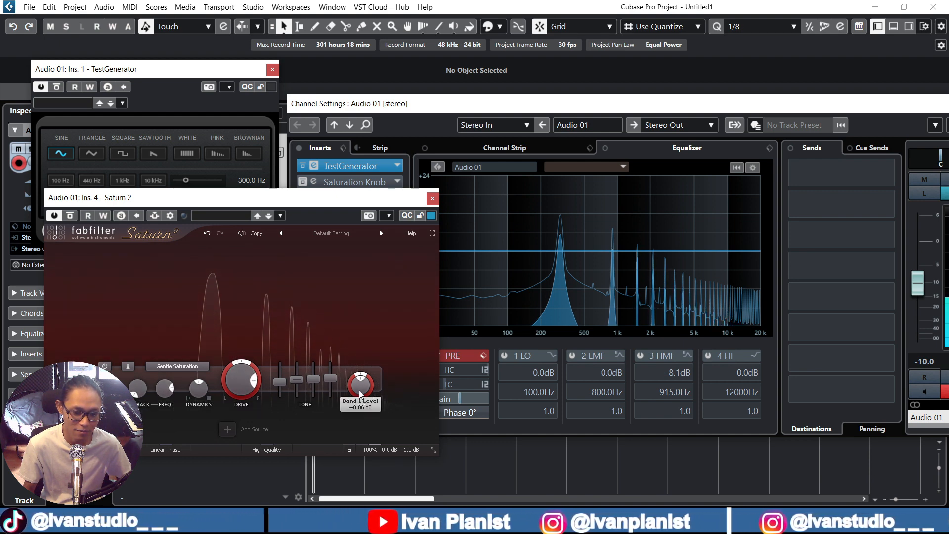
mouse_move(359, 390)
mouse_down()
mouse_move(358, 355)
mouse_move(360, 376)
mouse_up()
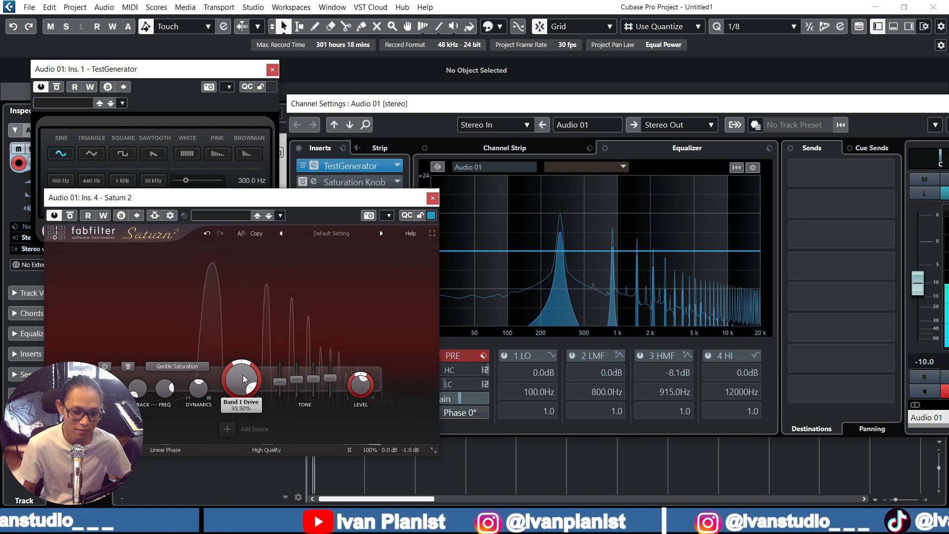
drag(243, 380, 243, 360)
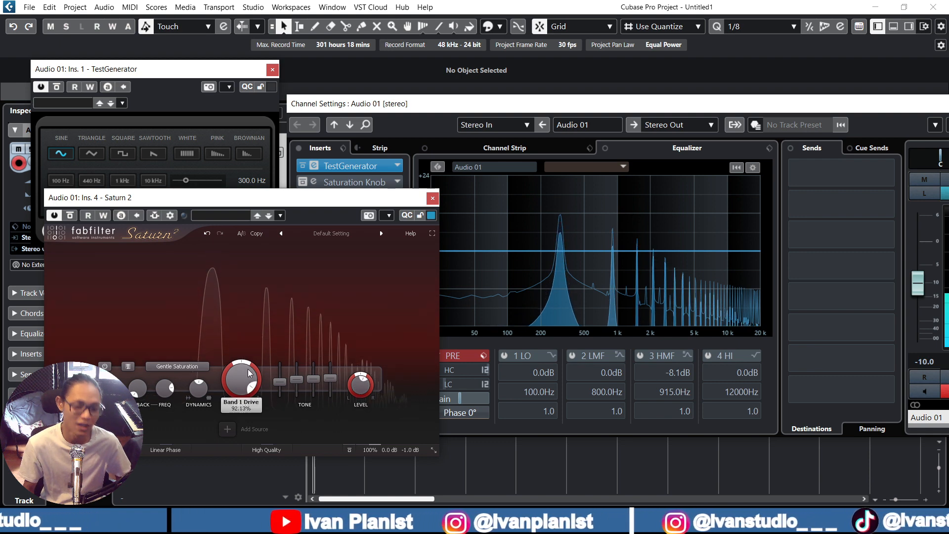
Close Saturn 2, bypass and close the TestGenerator, and reposition the Channel Settings window so it is fully visible.
click(432, 198)
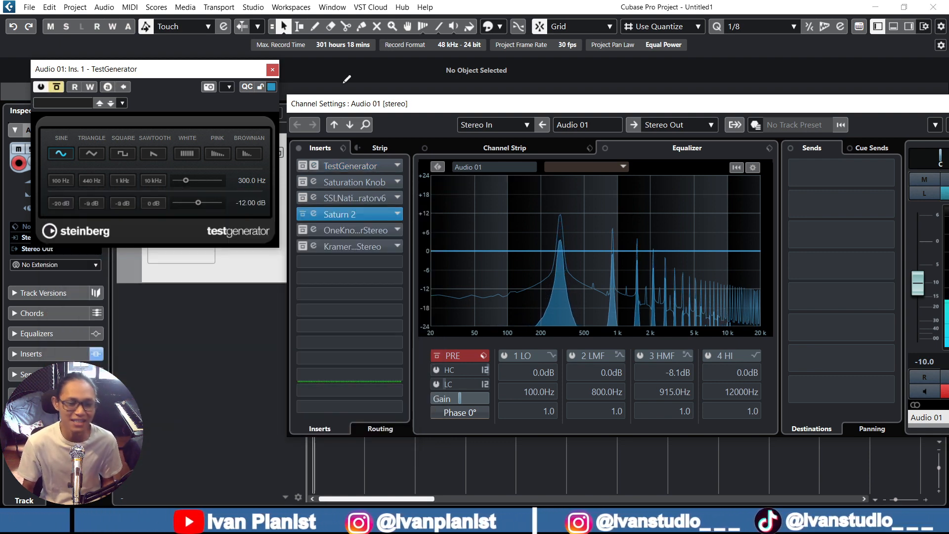
click(273, 69)
drag(590, 110, 511, 114)
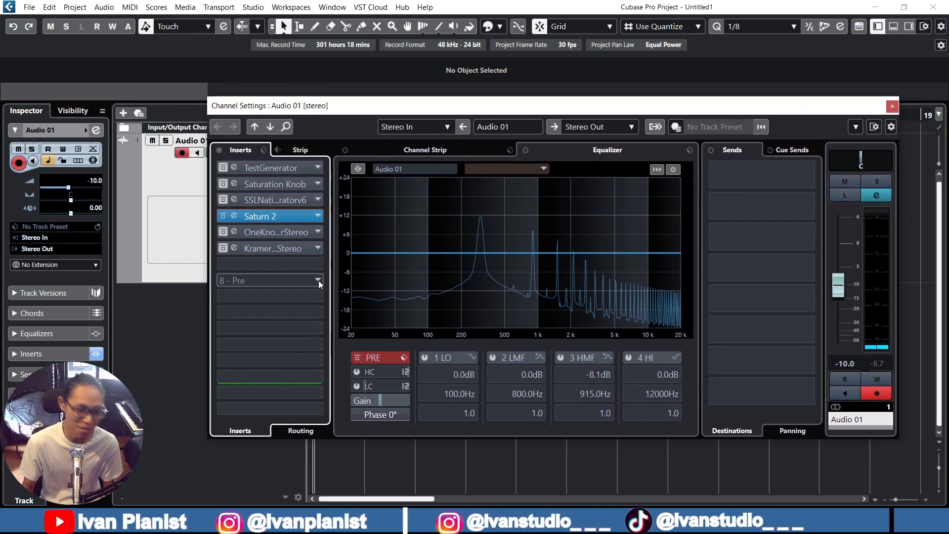
Search the effects for "tape" and load TR5 Tape Machine 80 into the seventh insert slot of Audio 01.
click(280, 267)
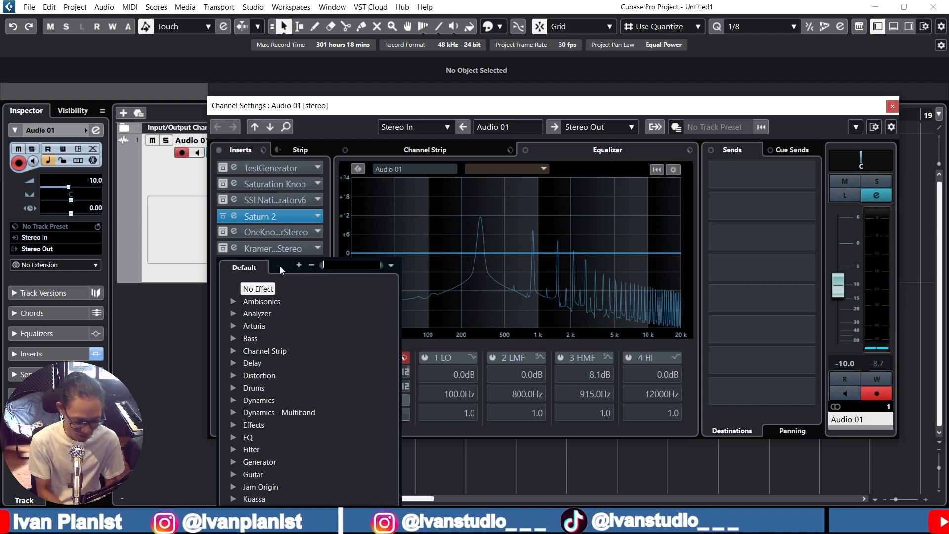
text(tape)
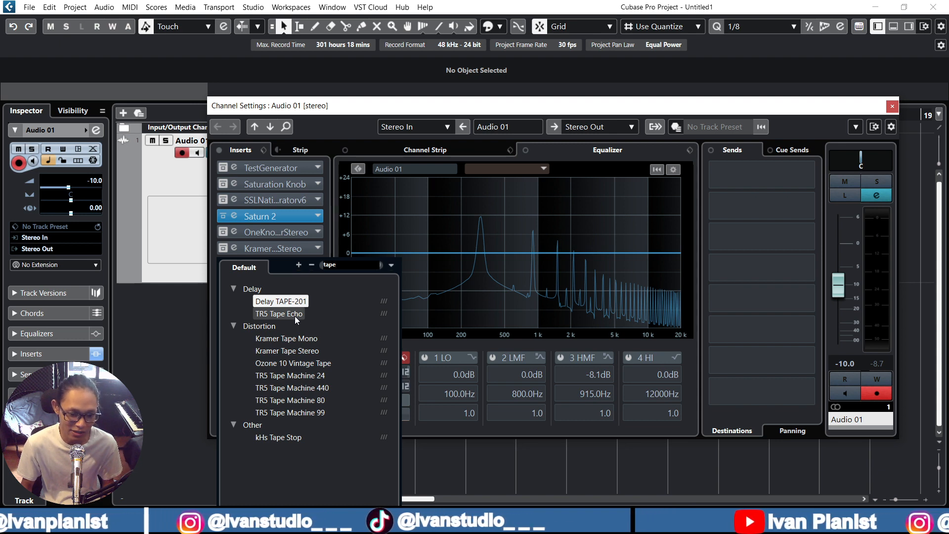
double_click(320, 402)
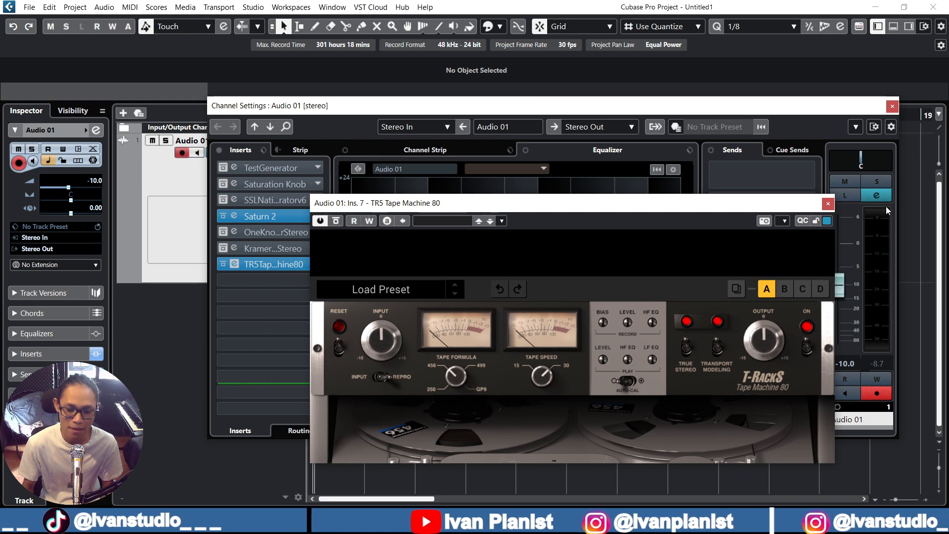
Close and reopen TR5 Tape Machine 80, shift its window away from the inserts, and bypass Saturn 2.
click(826, 204)
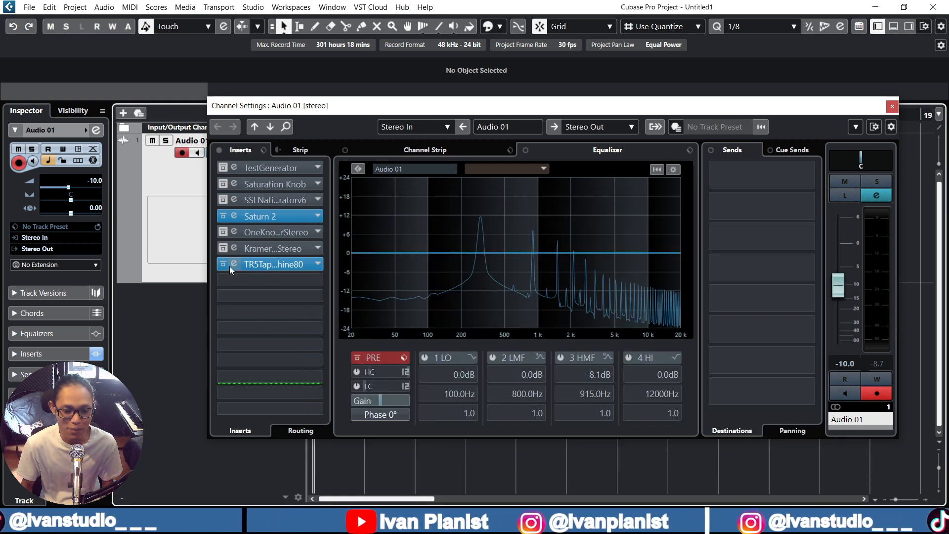
click(231, 268)
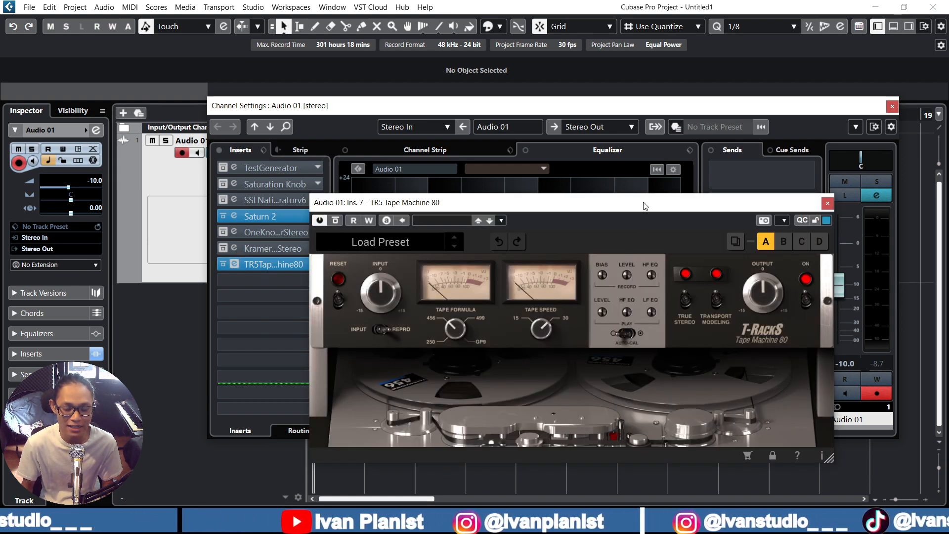
drag(645, 206, 672, 236)
click(239, 203)
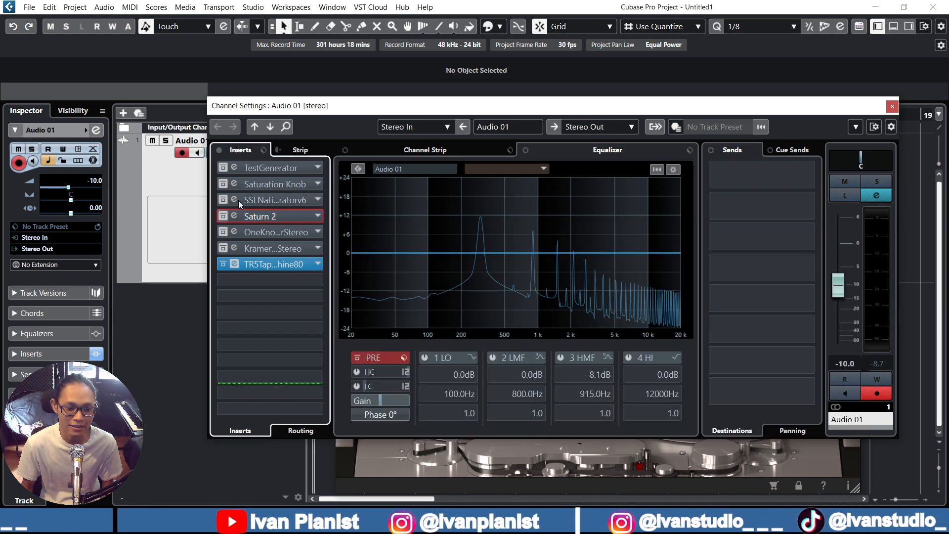
Open the TestGenerator, bring TR5 Tape Machine 80 forward and shift its window aside, and reactivate the TestGenerator's 300 Hz sine tone.
click(253, 168)
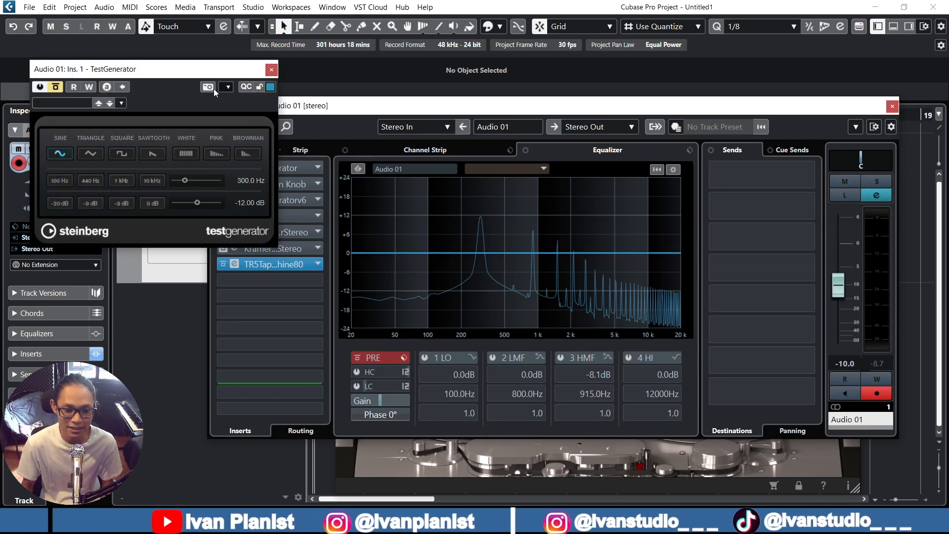
click(842, 466)
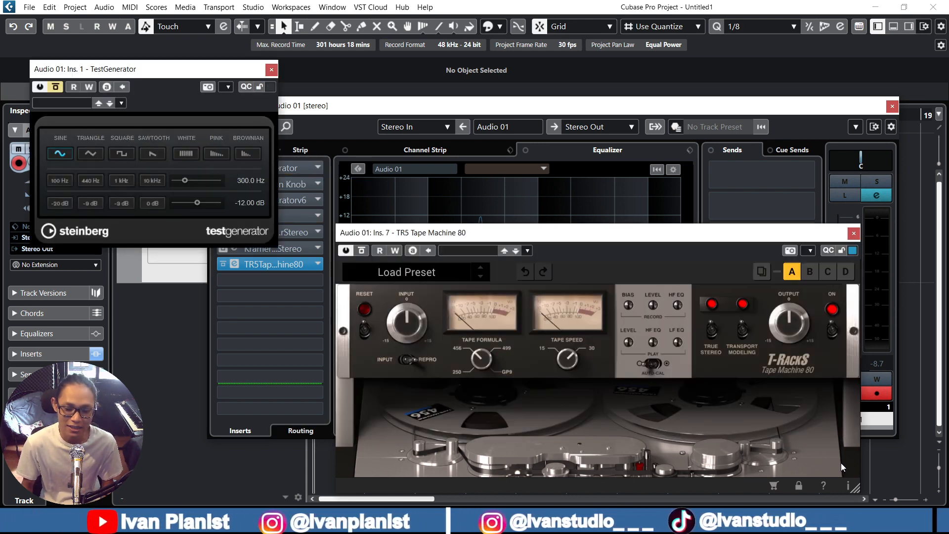
drag(618, 235, 564, 225)
click(56, 87)
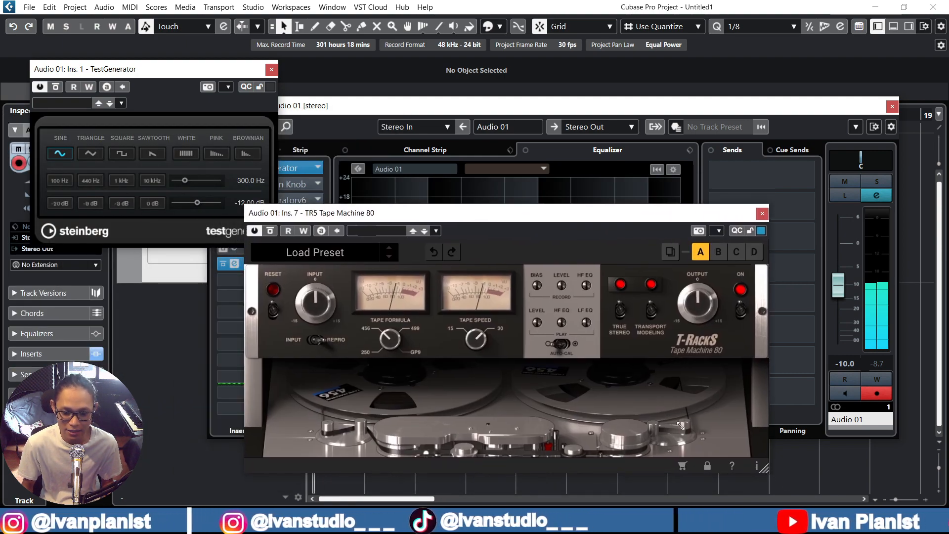
Turn up the Input on TR5 Tape Machine 80 and examine the added harmonics in the channel equalizer.
drag(318, 309, 306, 275)
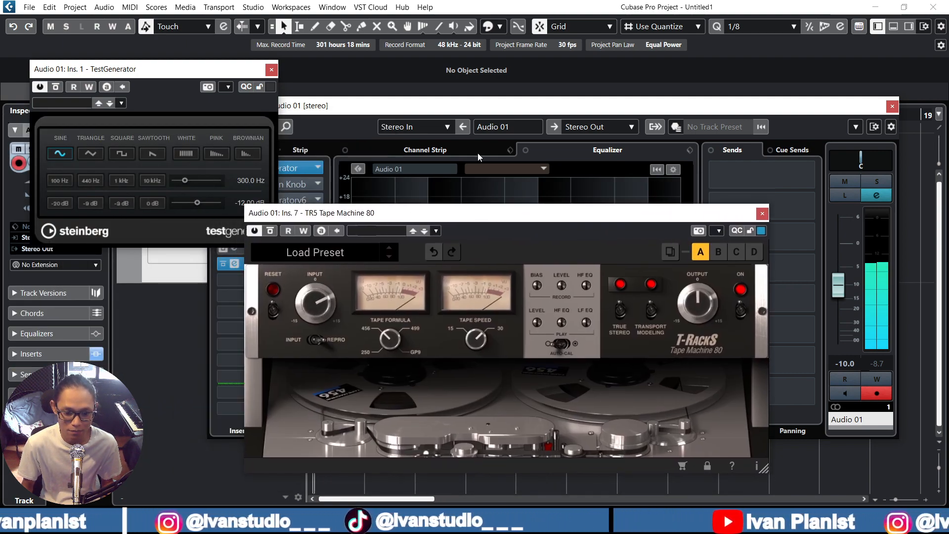
click(509, 115)
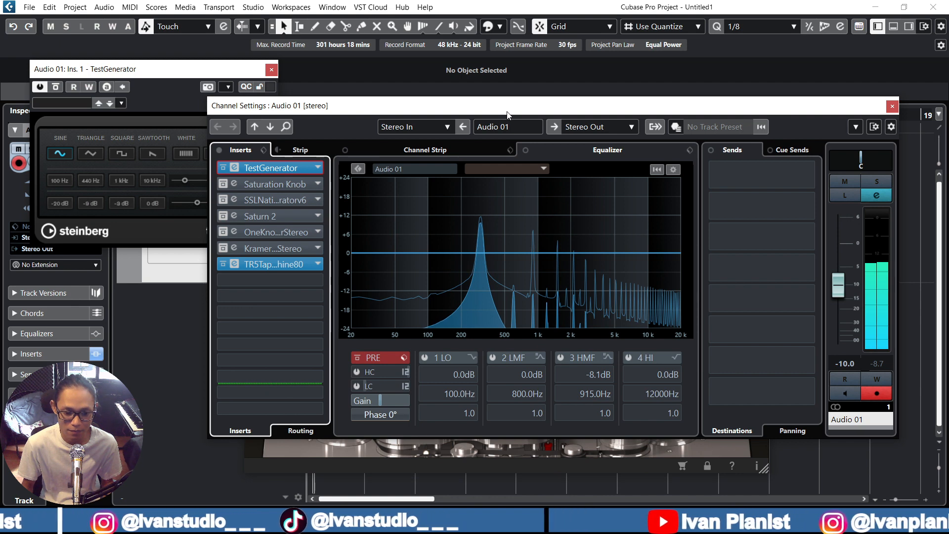
click(752, 458)
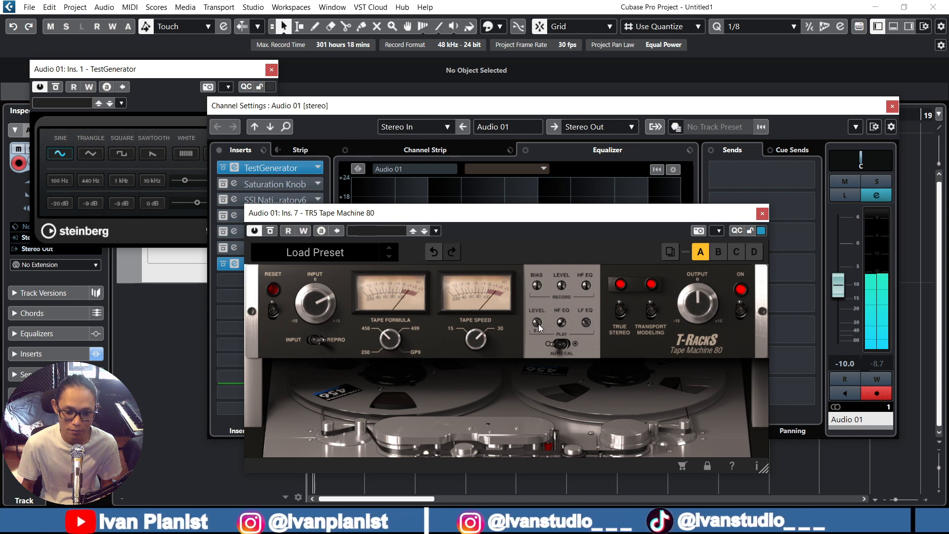
click(235, 264)
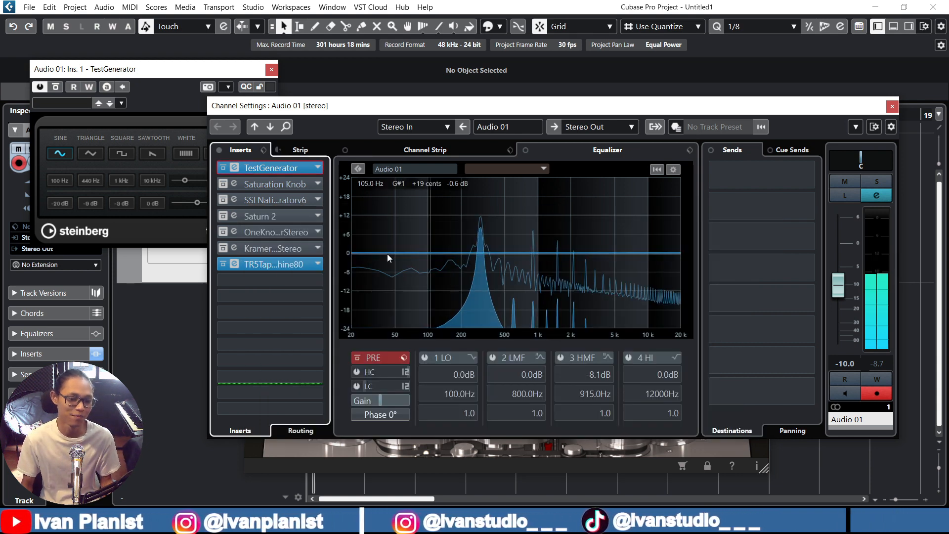
Toggle the bypass of TR5 Tape Machine 80 repeatedly to compare the spectrum with and without it, leaving it bypassed.
click(223, 265)
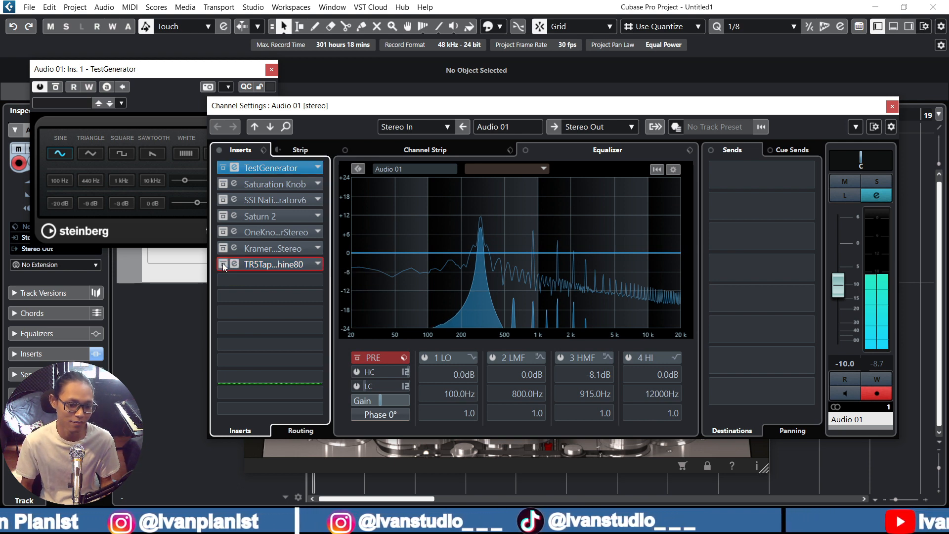
click(223, 265)
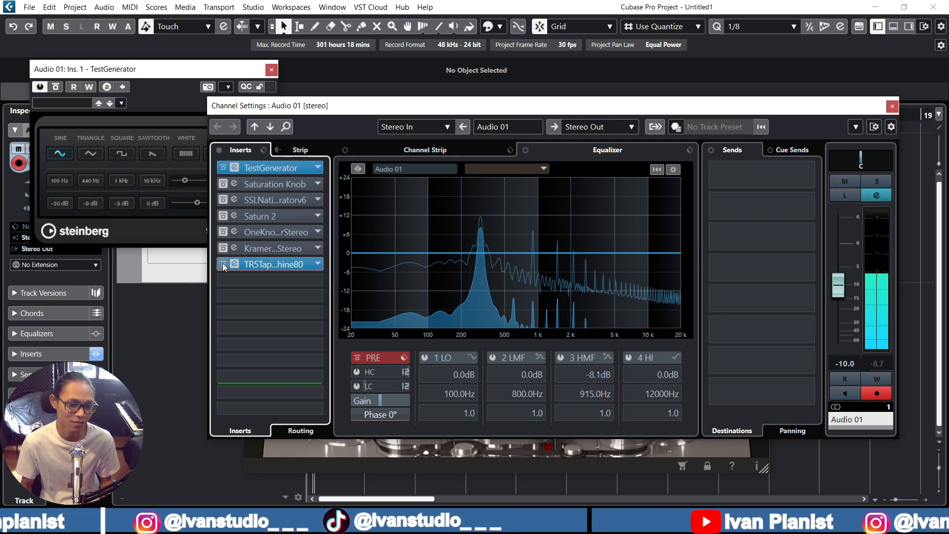
click(223, 265)
click(224, 265)
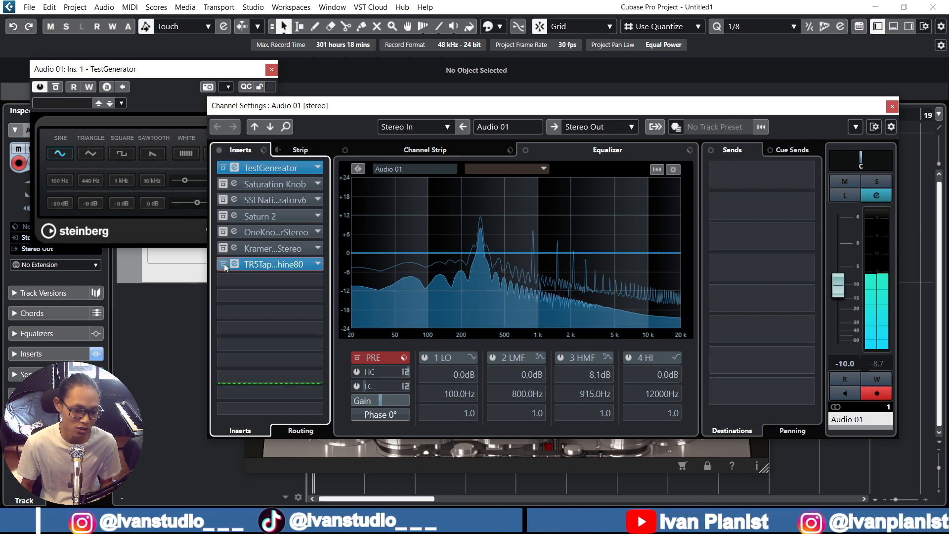
click(224, 263)
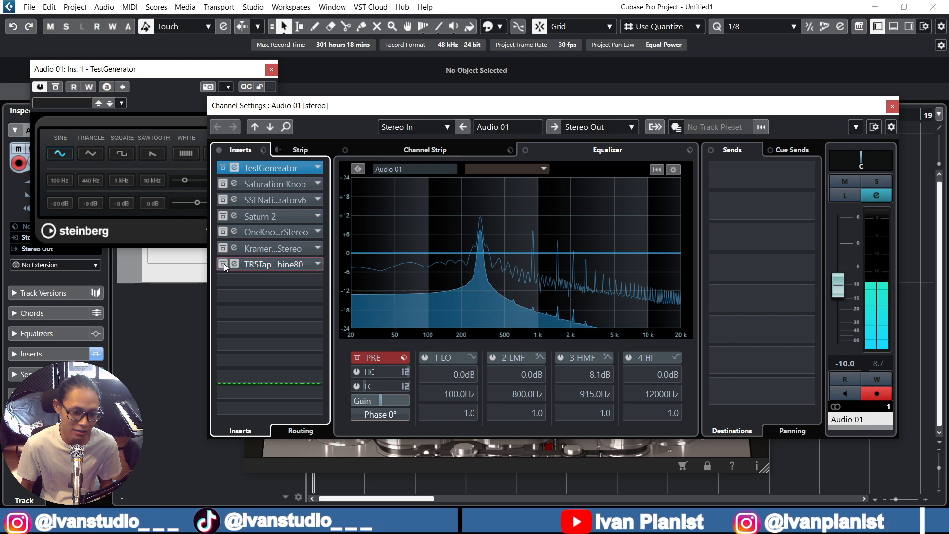
Open and activate SSL Native X-Saturator v6, move its window clear of the inserts, and set its Drive to 16.4 dB.
click(234, 200)
drag(281, 170, 628, 108)
drag(585, 363, 575, 331)
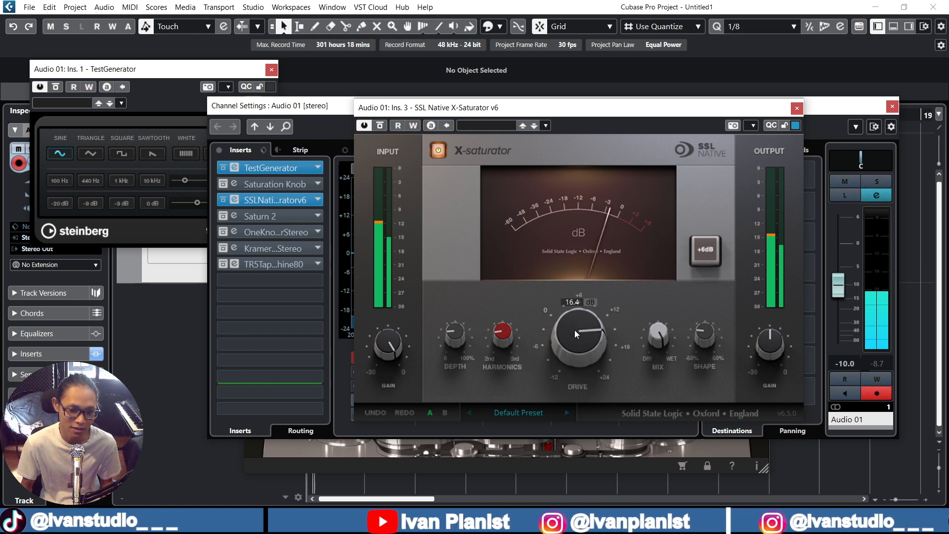
Shift the X-Saturator window down, set its Drive to 21.2 dB, and bring the channel equalizer forward to check the harmonics.
drag(630, 102, 636, 142)
drag(599, 377, 567, 330)
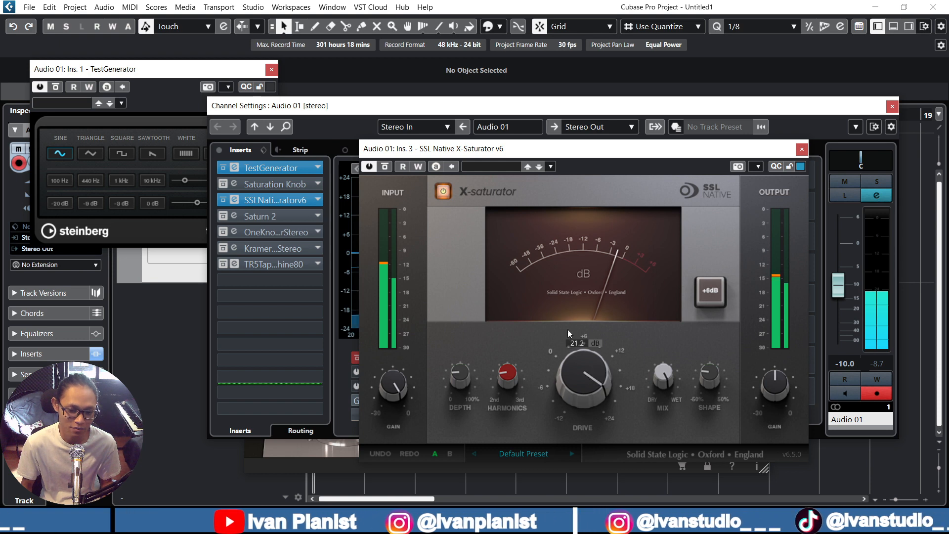
click(256, 194)
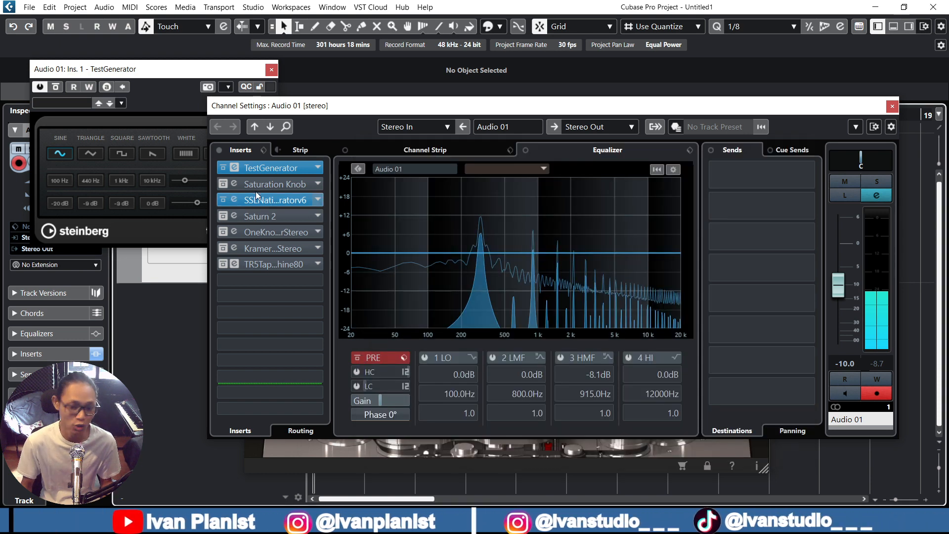